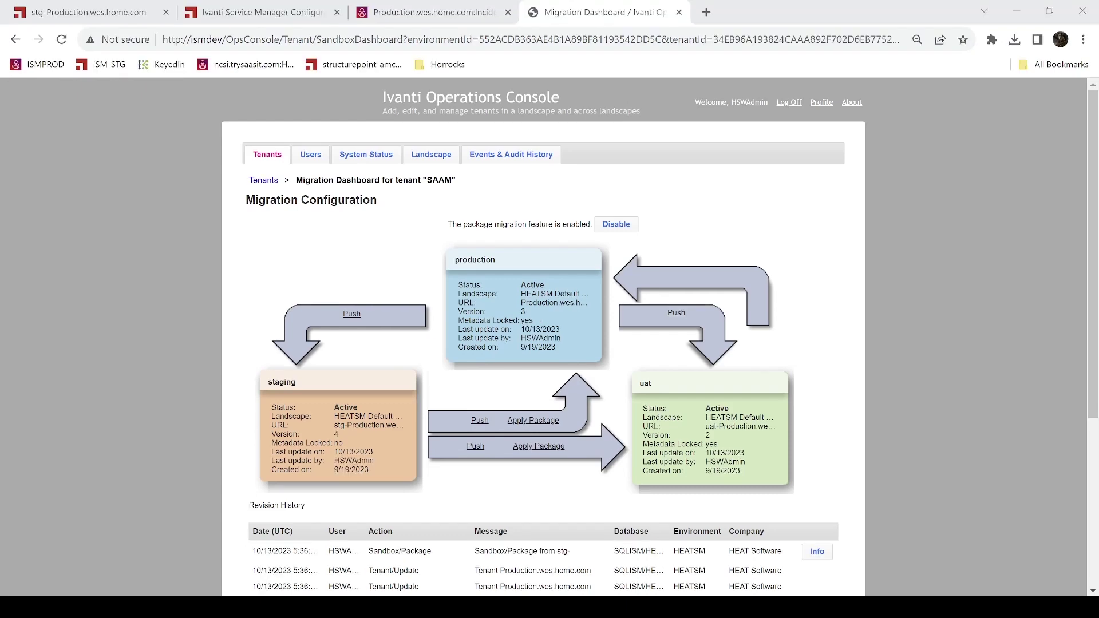
# Go back to the tenant list and open migration management for stg-Production.wes.home.com
pyautogui.scroll(-2, 549, 338)
pyautogui.scroll(1, 549, 338)
pyautogui.click(268, 160)
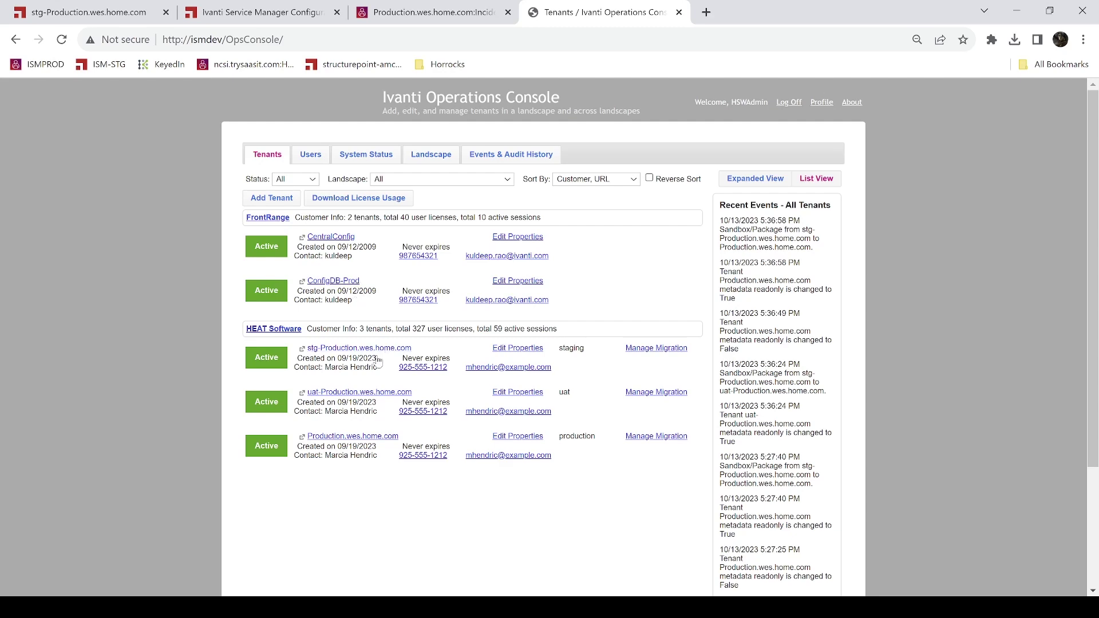
pyautogui.click(667, 352)
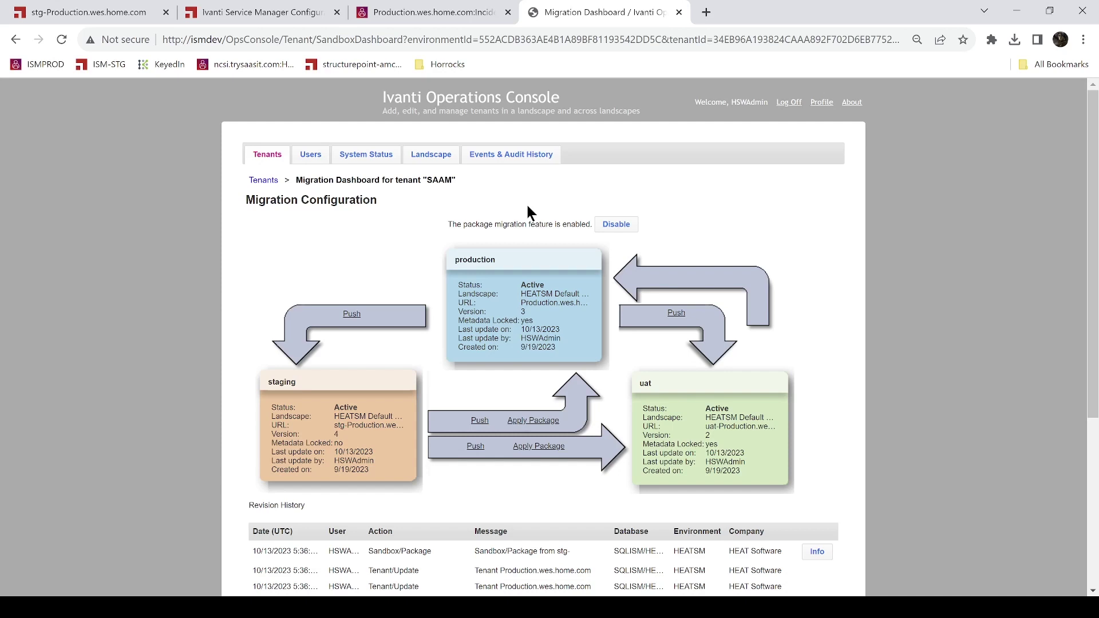
# In the staging tenant session, open incident 10480 from the Incident workspace
pyautogui.click(115, 14)
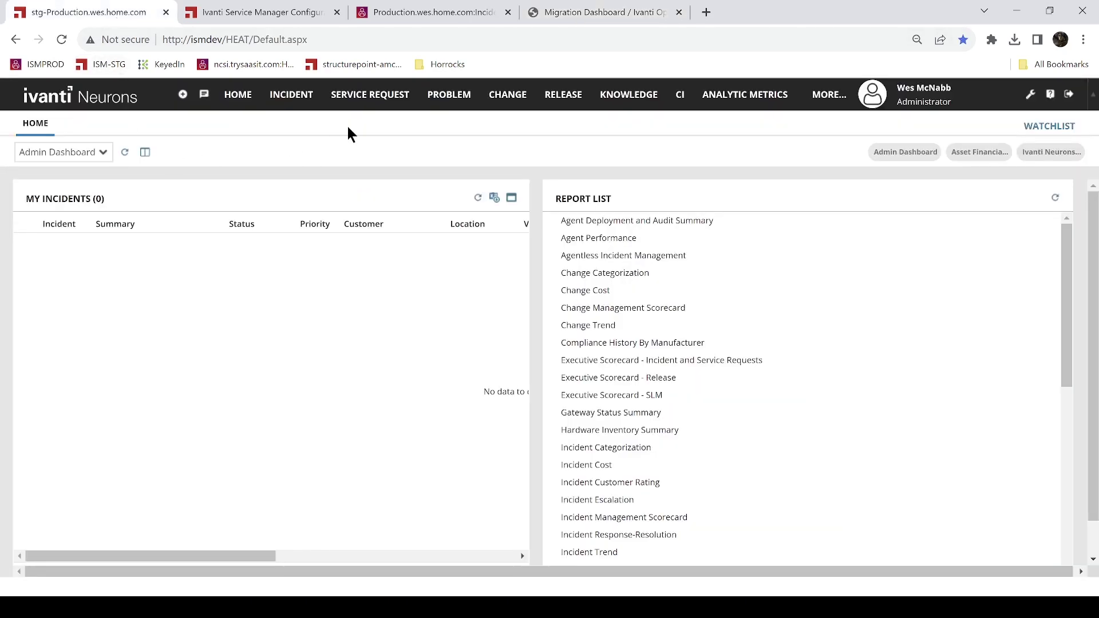
pyautogui.click(291, 95)
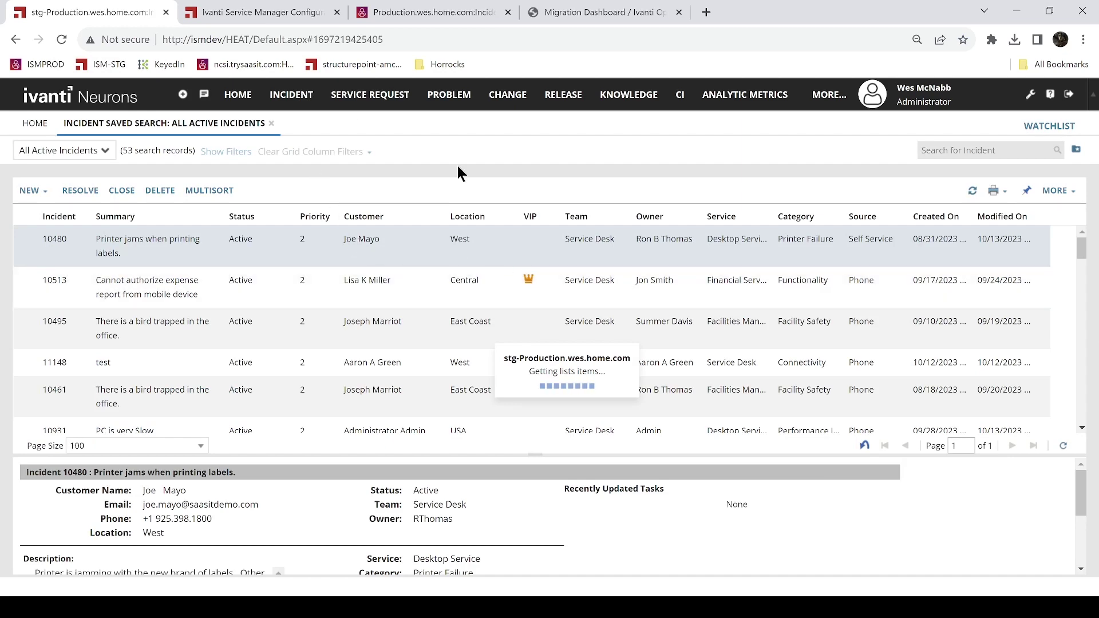
pyautogui.doubleClick(362, 240)
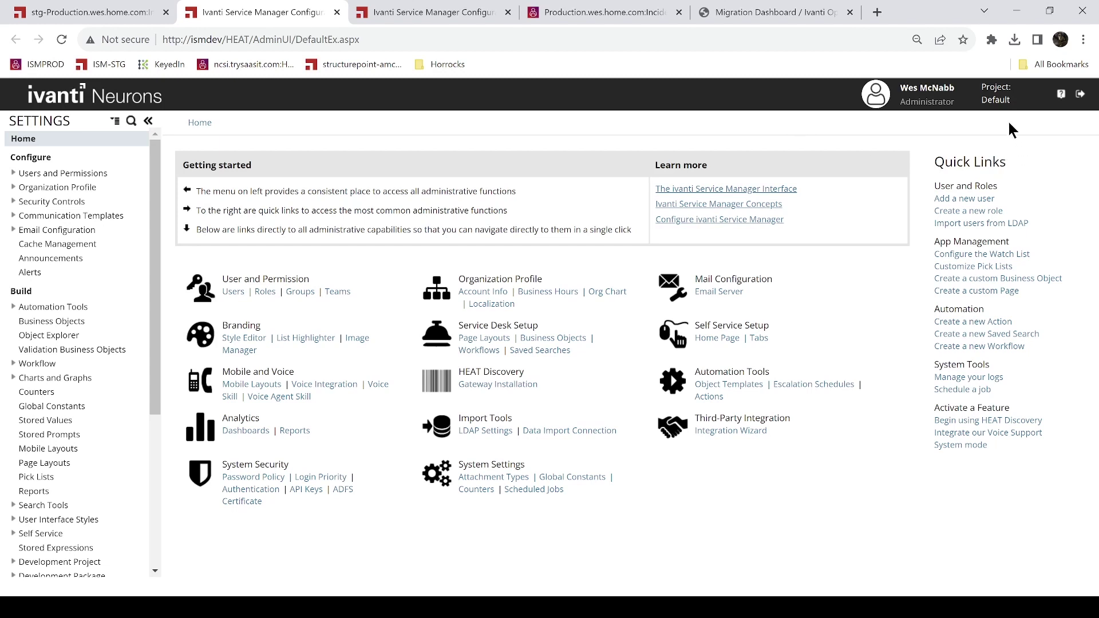
# Create a development project named Demo 3 and make it the active project instead of Default
pyautogui.click(1001, 101)
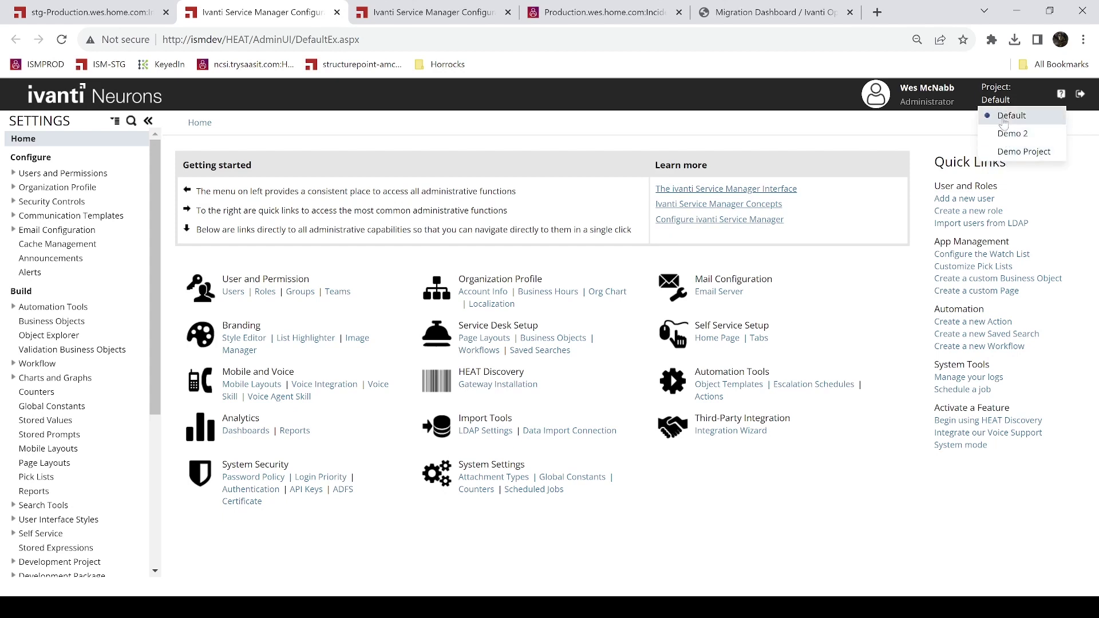
pyautogui.click(927, 139)
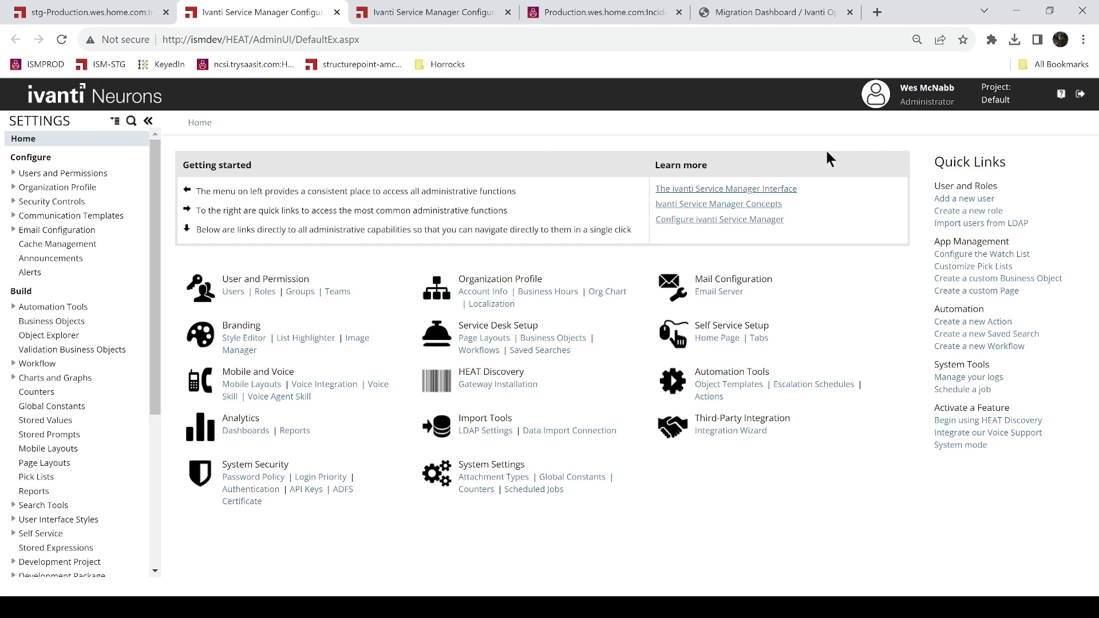
pyautogui.scroll(-3, 82, 404)
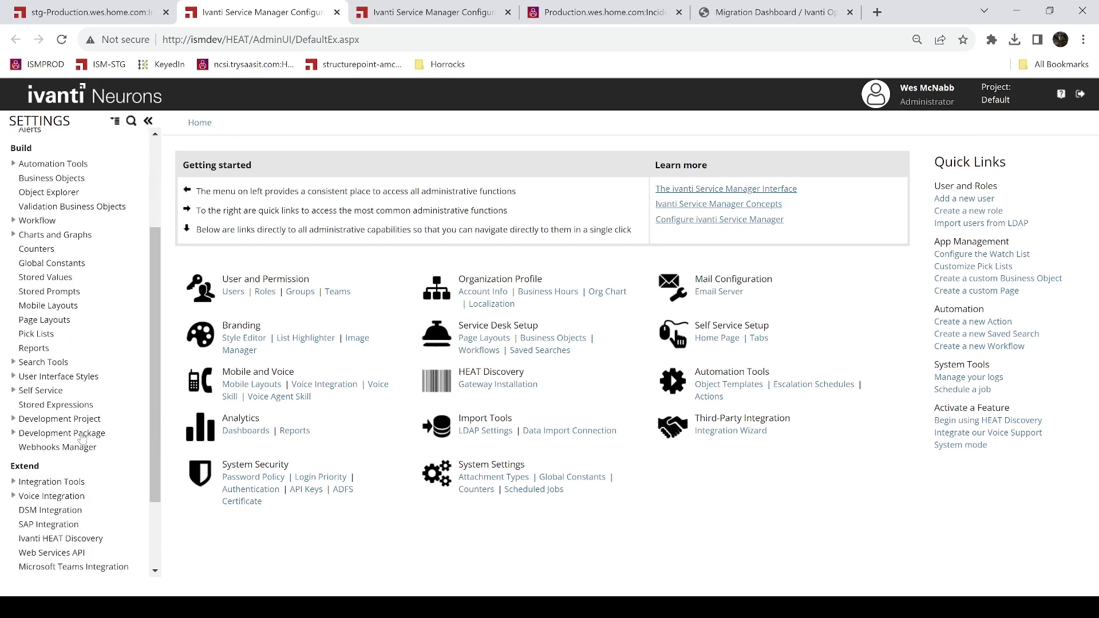
pyautogui.click(44, 424)
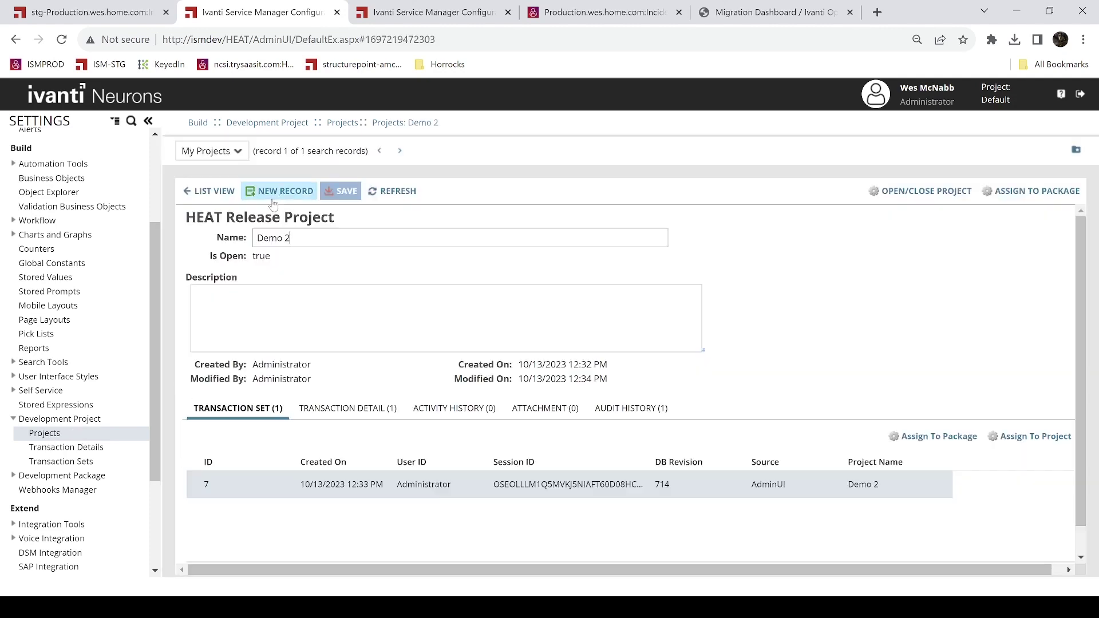
pyautogui.click(284, 195)
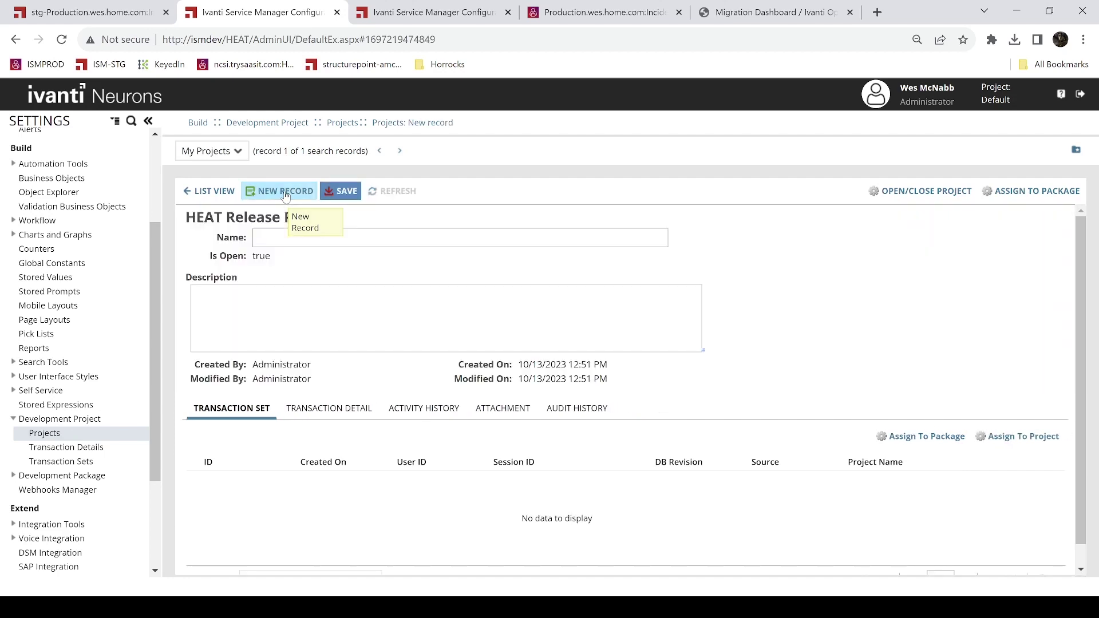
pyautogui.click(283, 237)
pyautogui.write('Demo')
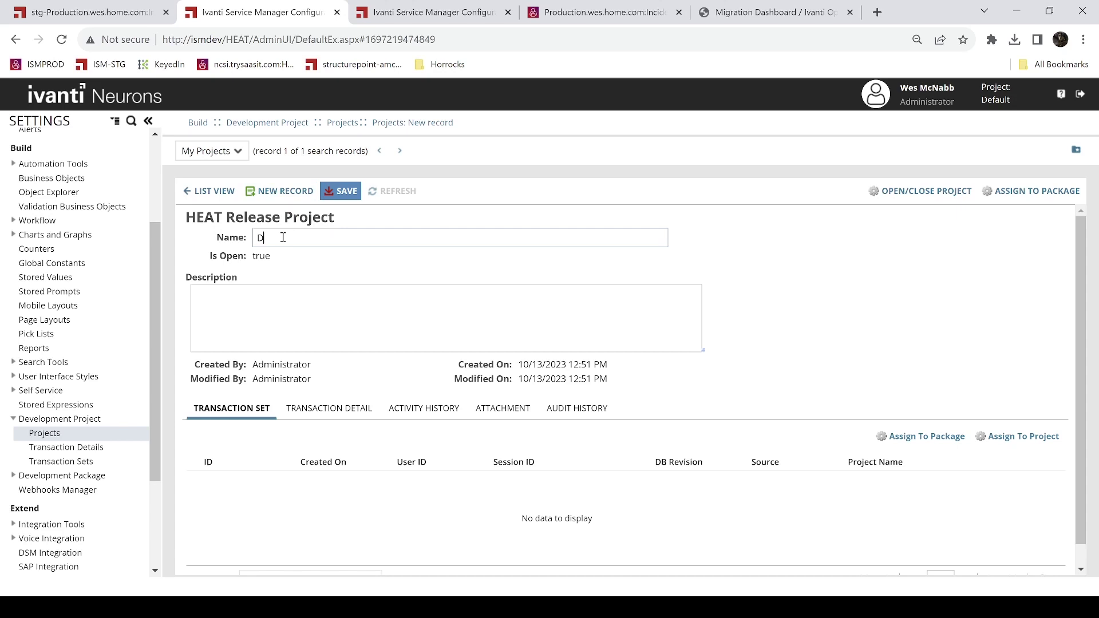
pyautogui.write('3')
pyautogui.click(337, 190)
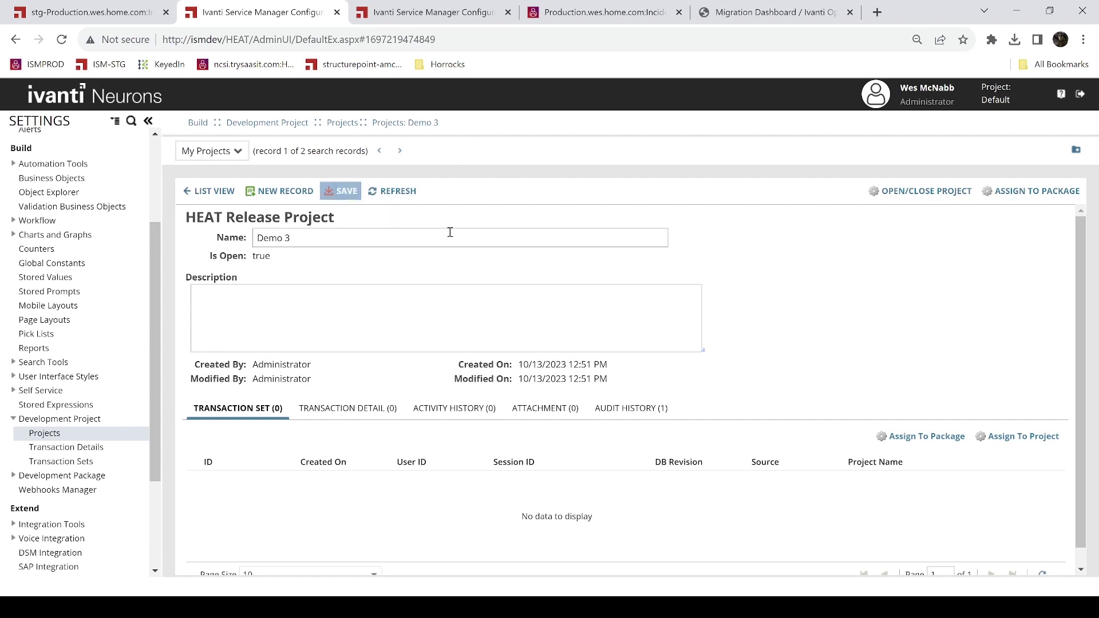
pyautogui.click(1002, 102)
pyautogui.click(1011, 151)
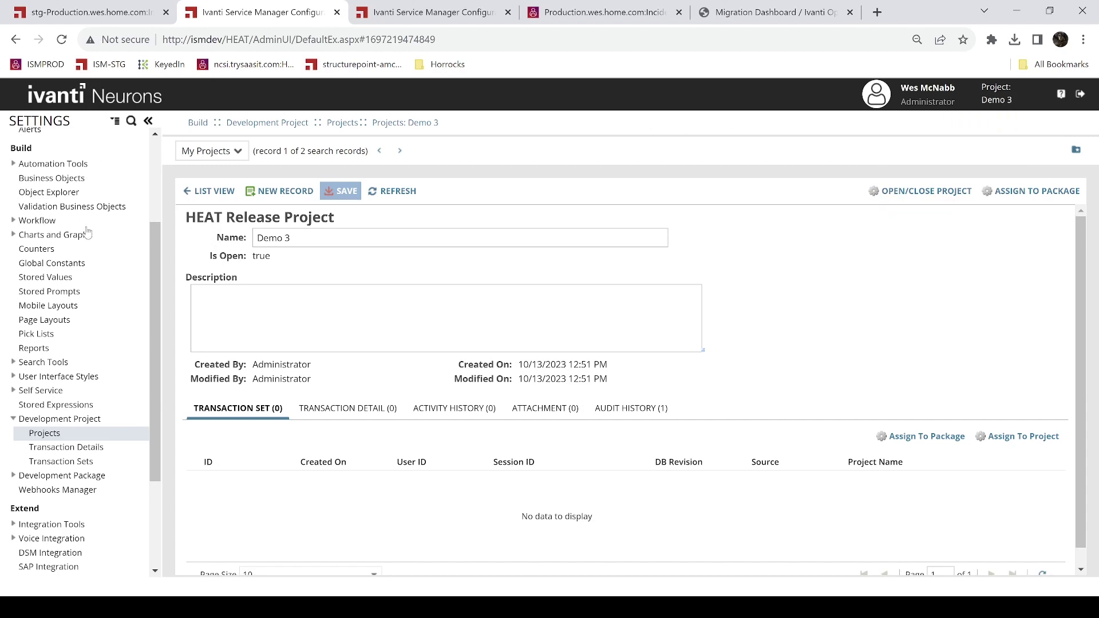
# Open formView of the Incident layout IncidentLayout.ServiceDesk in the Form View Editor
pyautogui.click(64, 180)
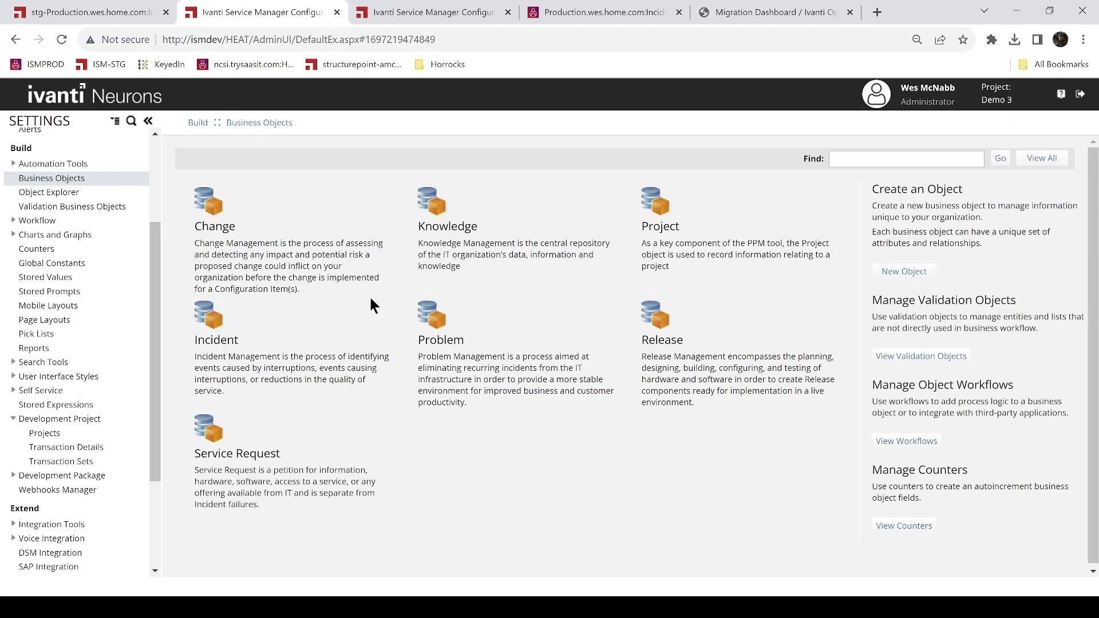
pyautogui.click(223, 341)
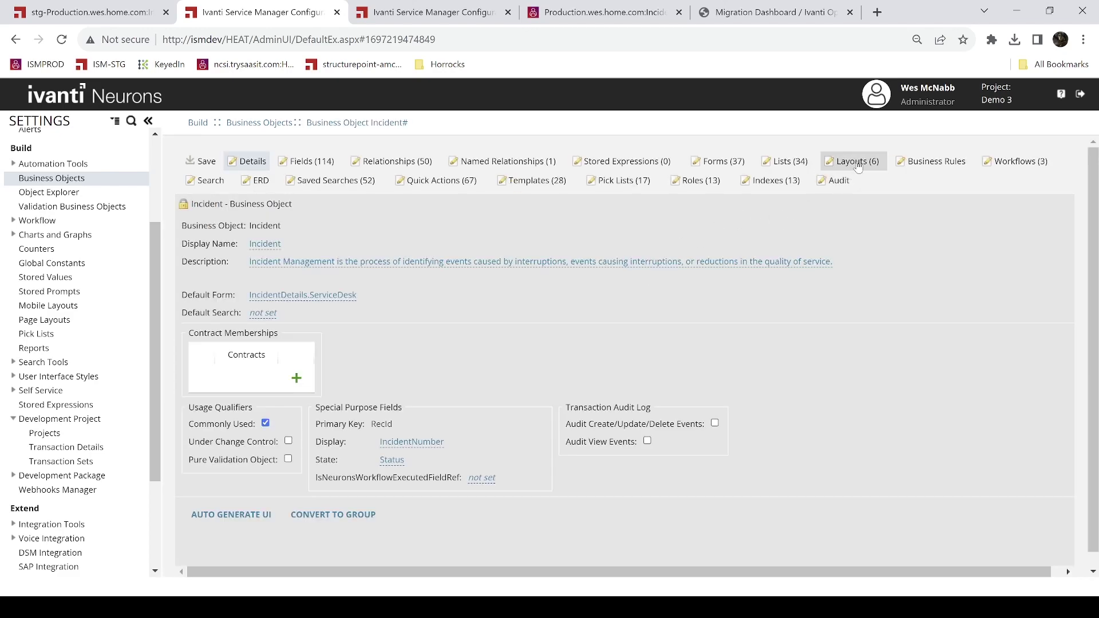
pyautogui.click(856, 161)
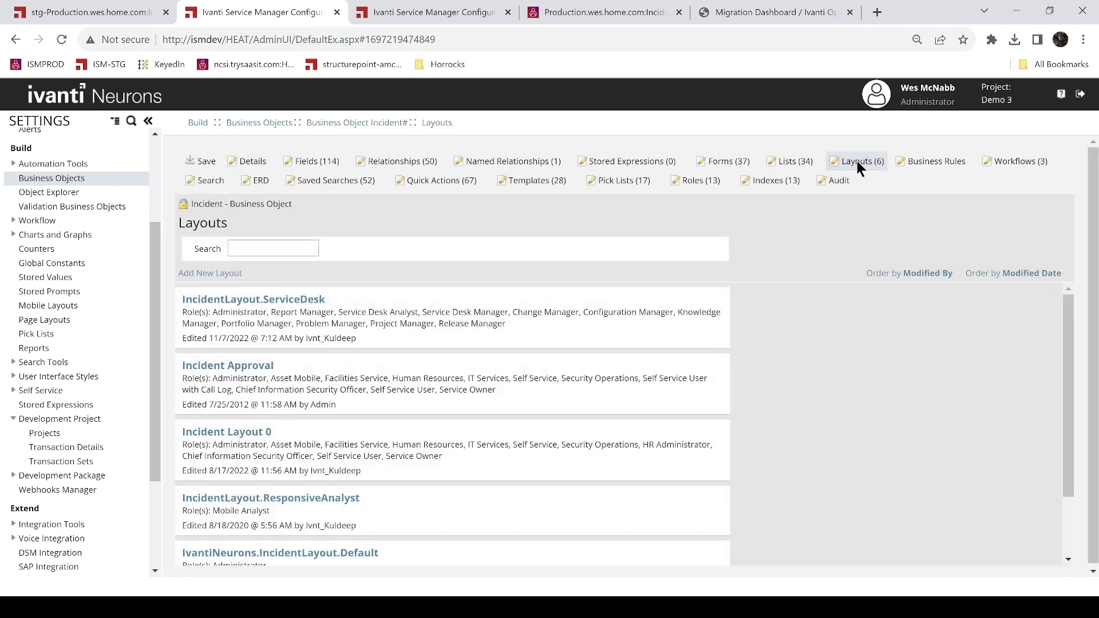
pyautogui.click(280, 300)
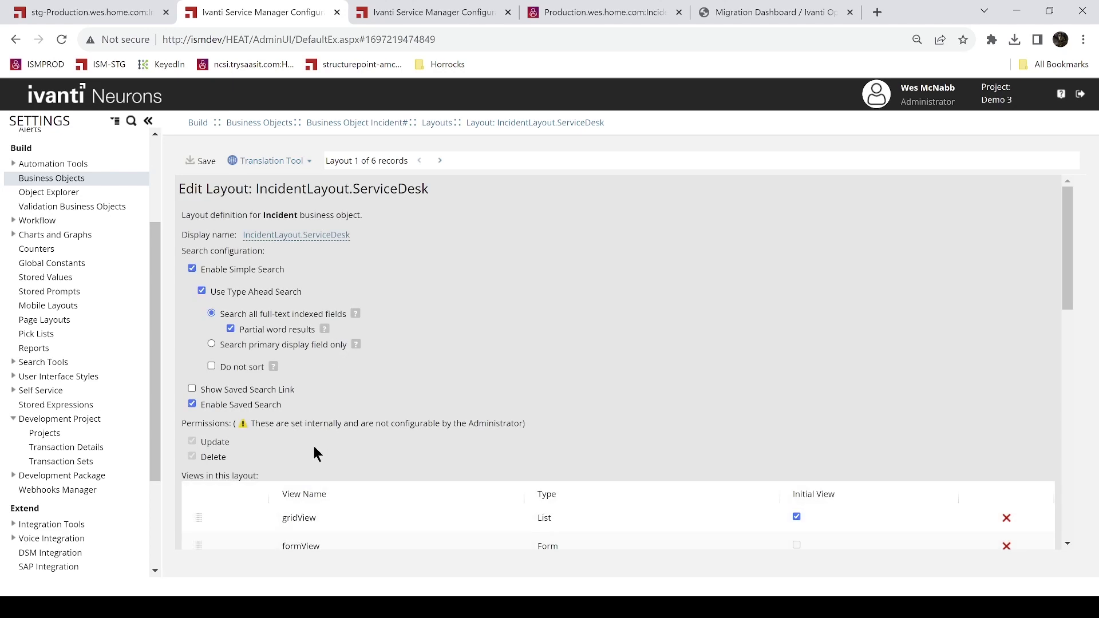
pyautogui.click(303, 545)
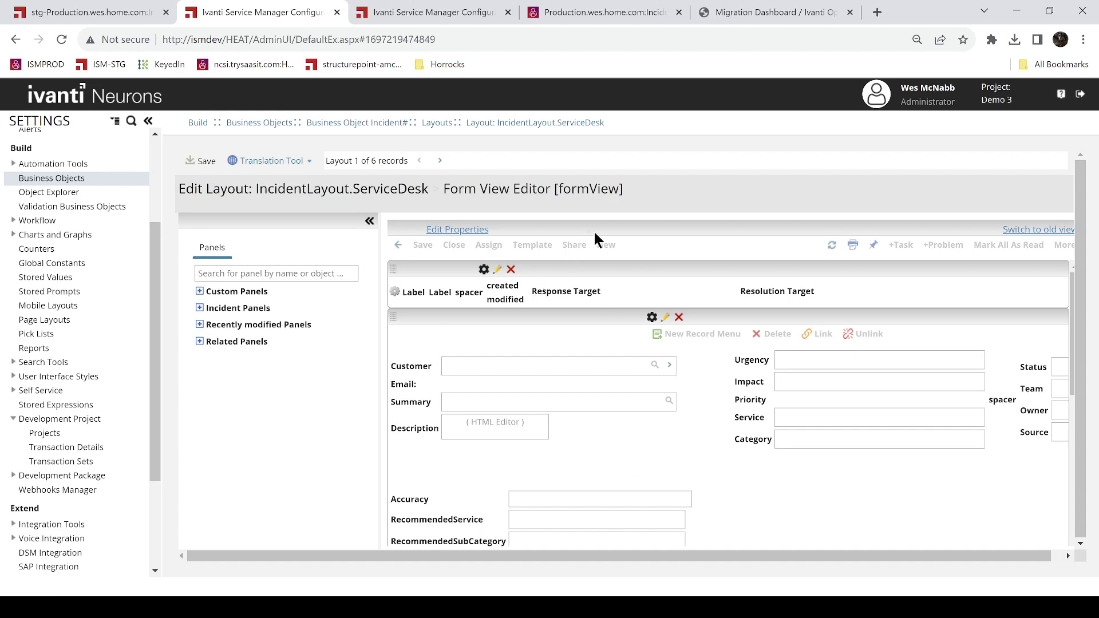
pyautogui.click(1031, 231)
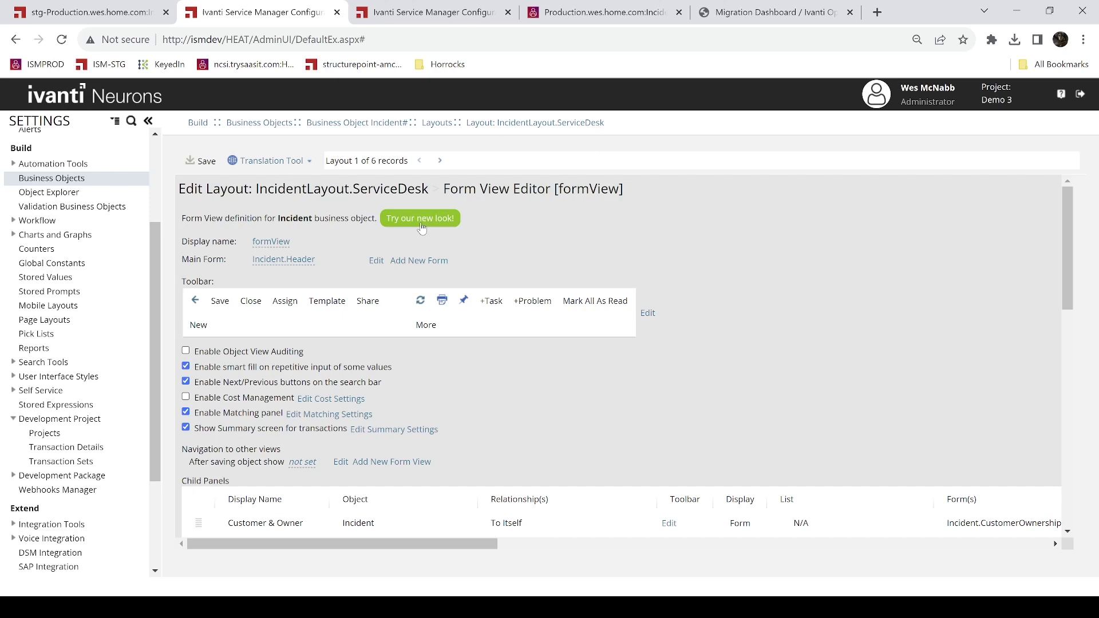
pyautogui.click(422, 221)
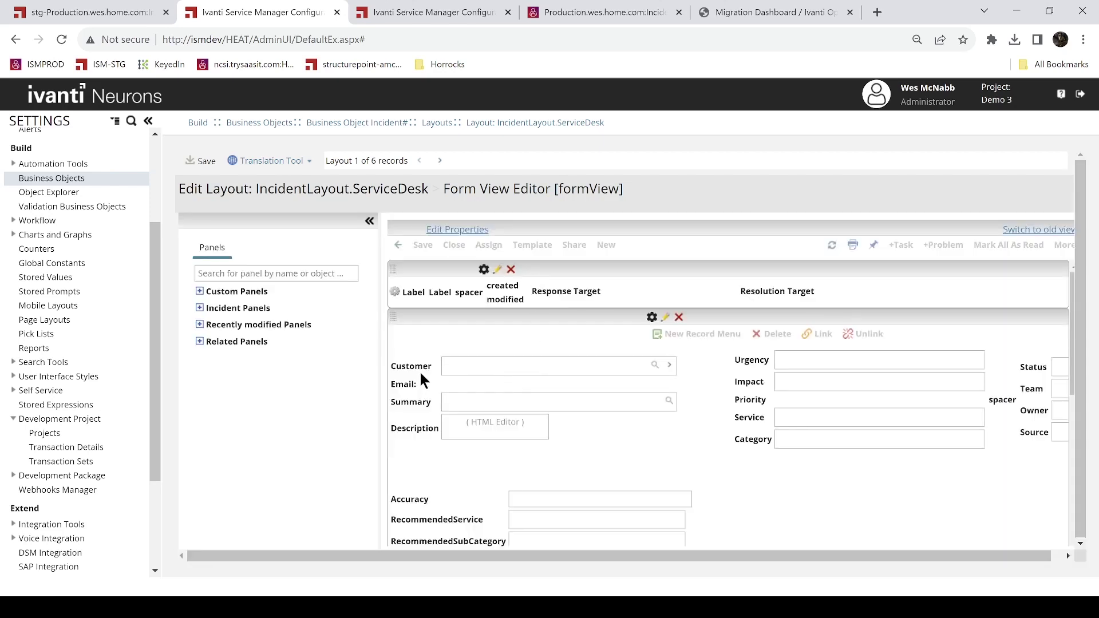
# Change the Customer field's label on Incident.CustomerOwnershipForm to 'User' and save the form
pyautogui.click(665, 317)
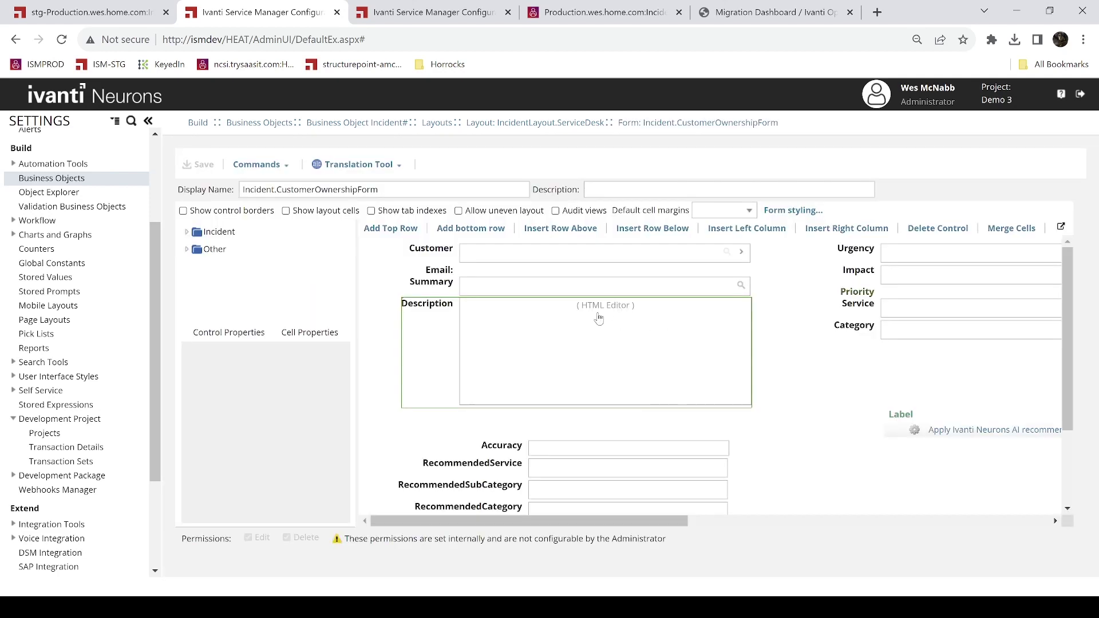
pyautogui.click(544, 258)
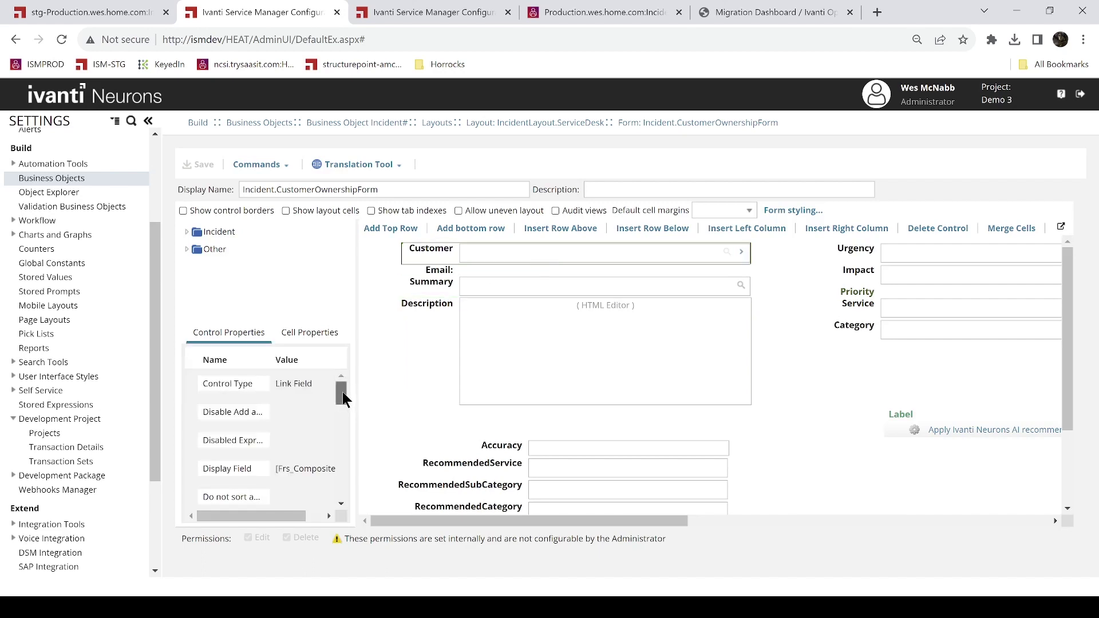
pyautogui.moveTo(342, 391); pyautogui.dragTo(330, 445)
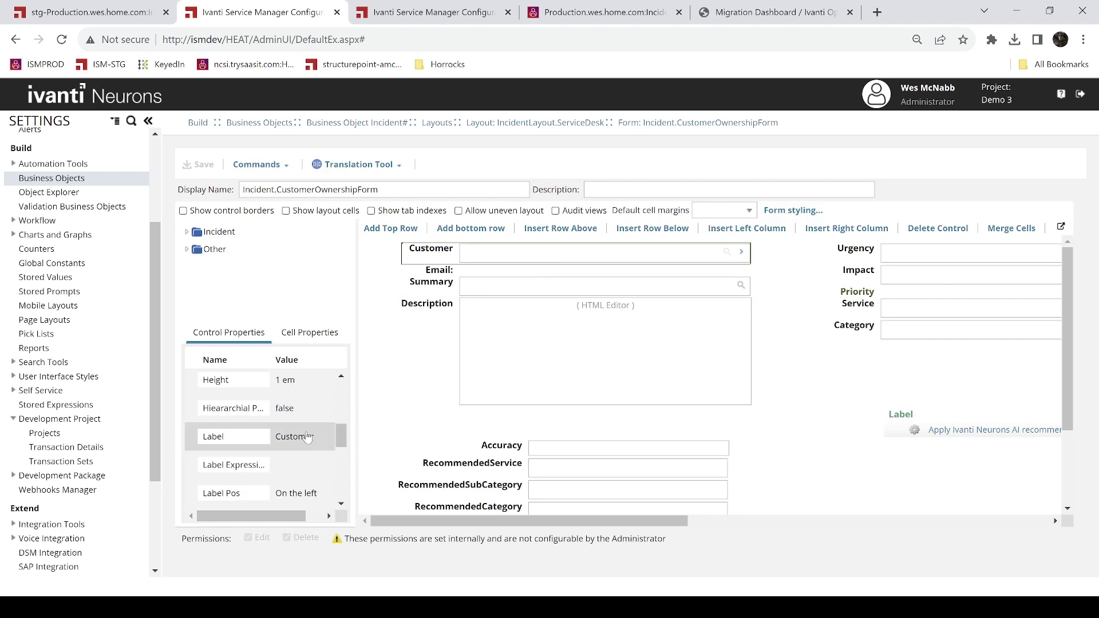
pyautogui.click(323, 439)
pyautogui.doubleClick(323, 438)
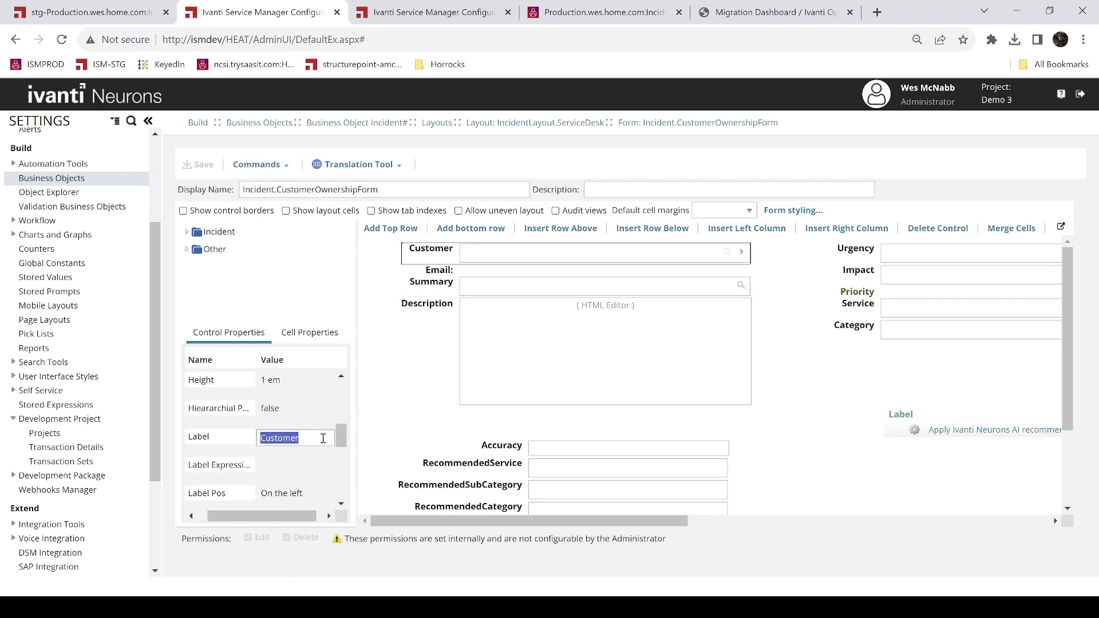
pyautogui.write('User')
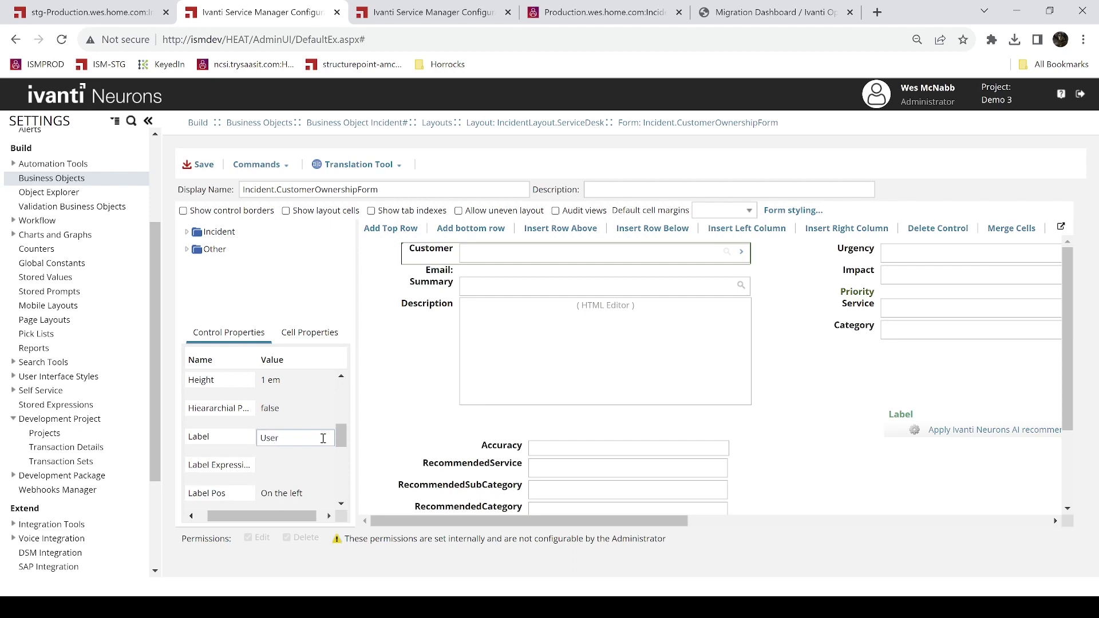
pyautogui.click(307, 452)
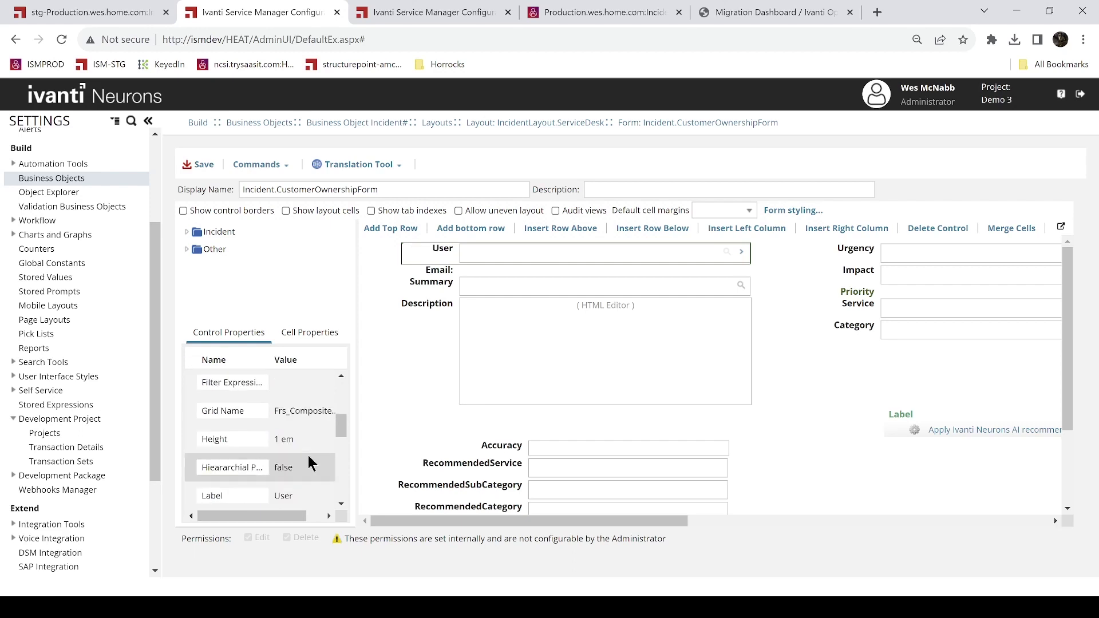
pyautogui.click(202, 165)
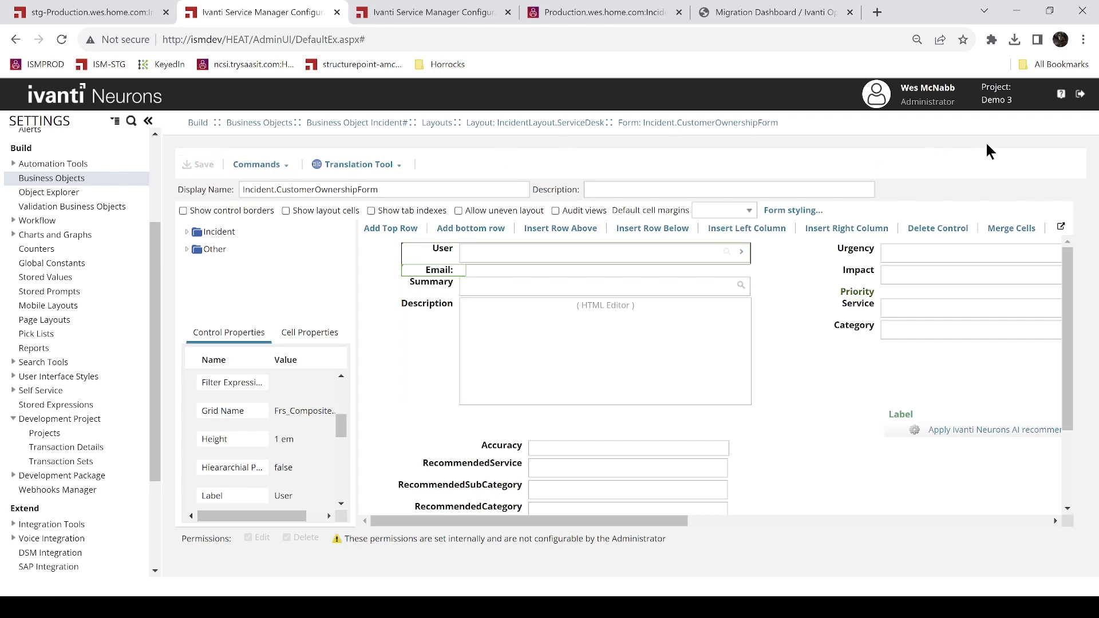
# Switch back to the Default project and open the Demo 3 record to review transaction set 8
pyautogui.click(1001, 103)
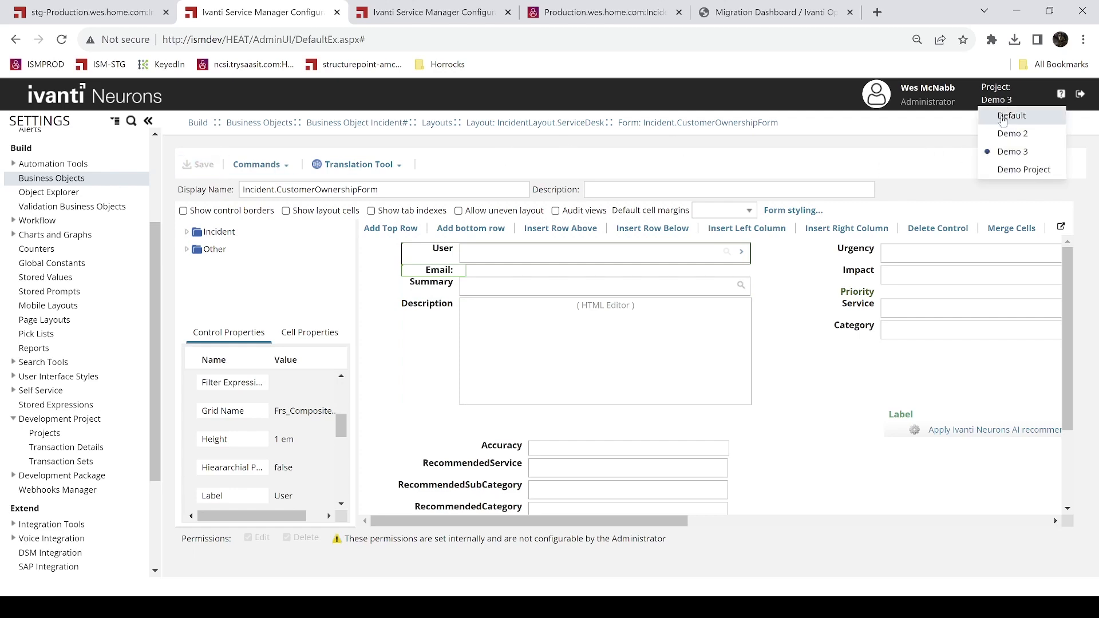
pyautogui.click(1006, 111)
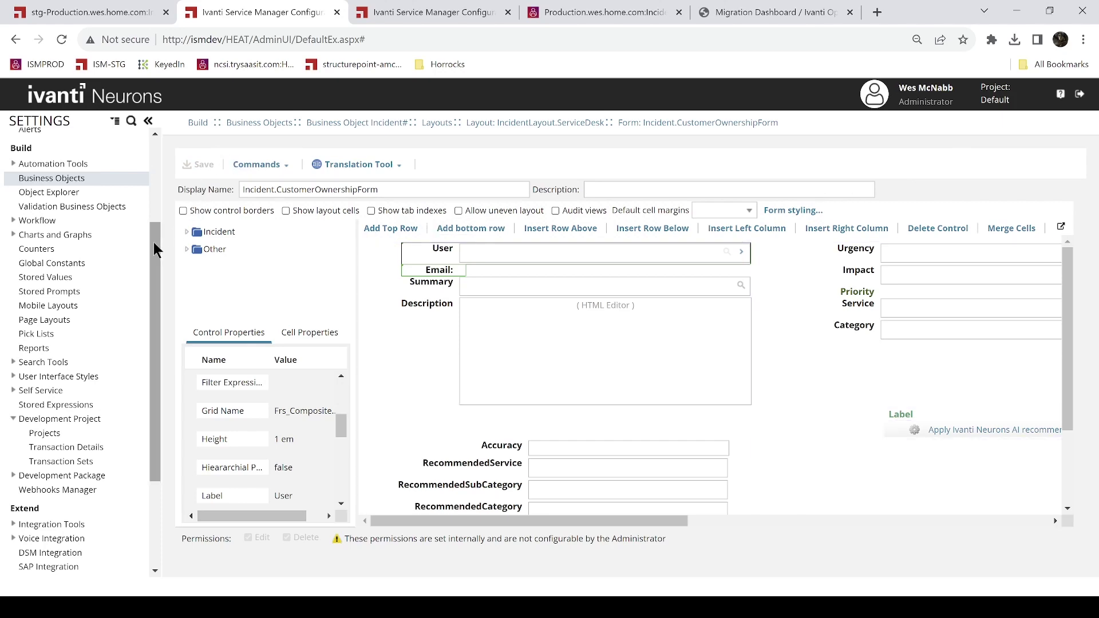
pyautogui.moveTo(153, 242); pyautogui.dragTo(156, 308)
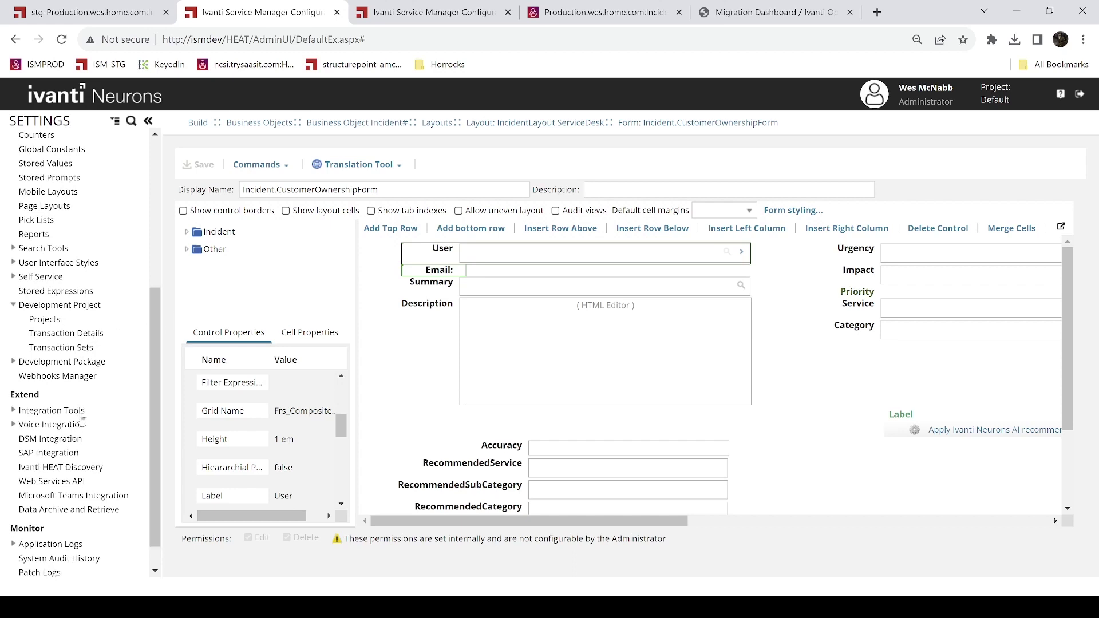
pyautogui.click(66, 320)
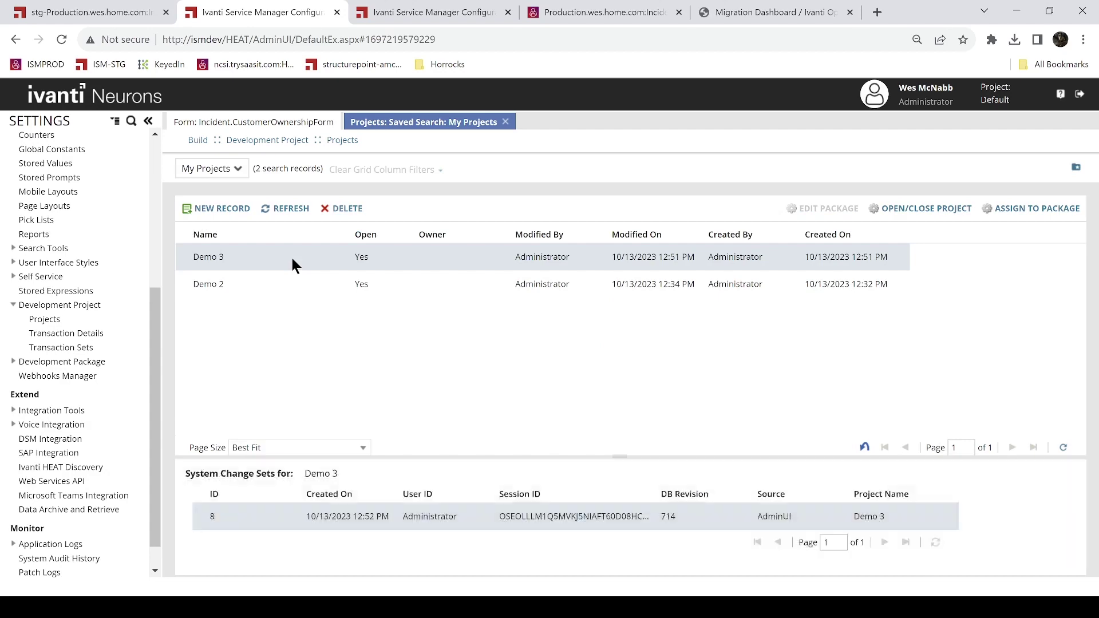
pyautogui.doubleClick(291, 259)
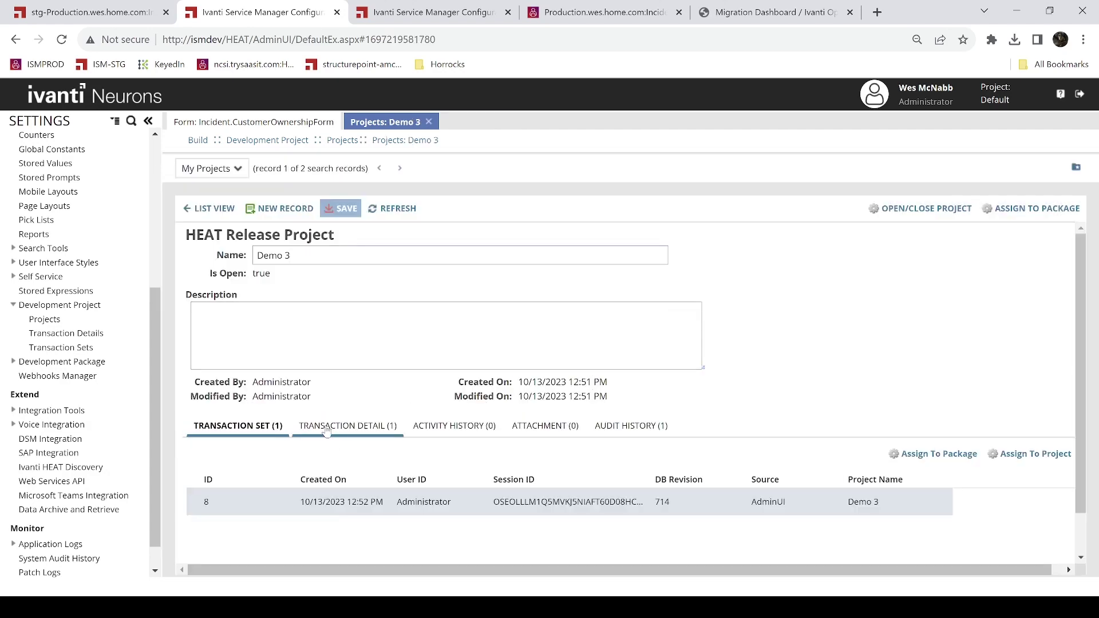
pyautogui.click(347, 427)
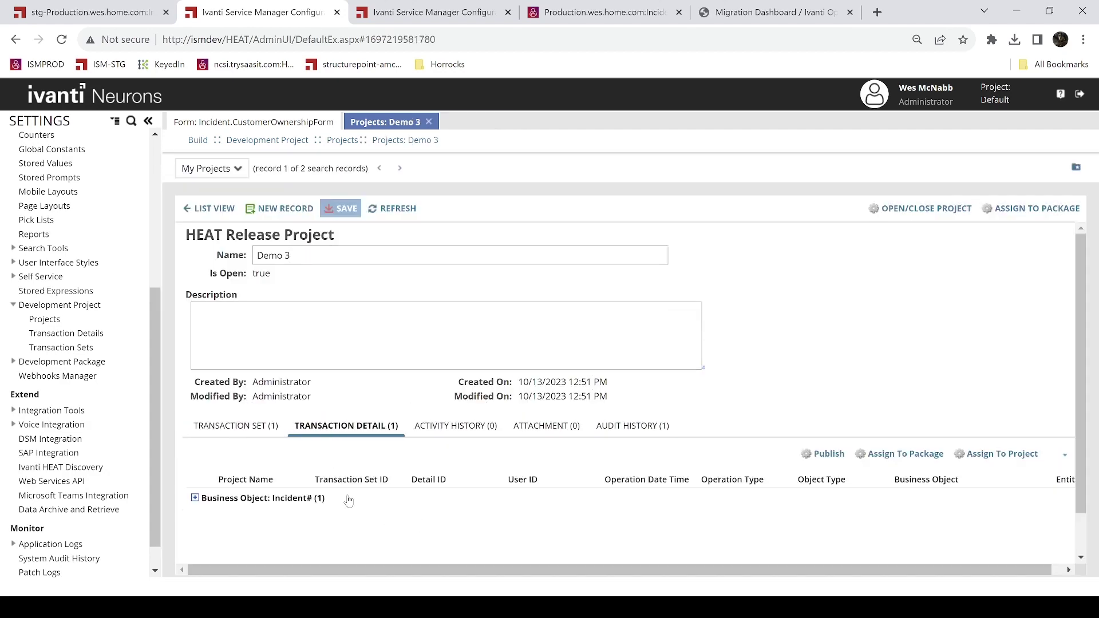
pyautogui.click(246, 436)
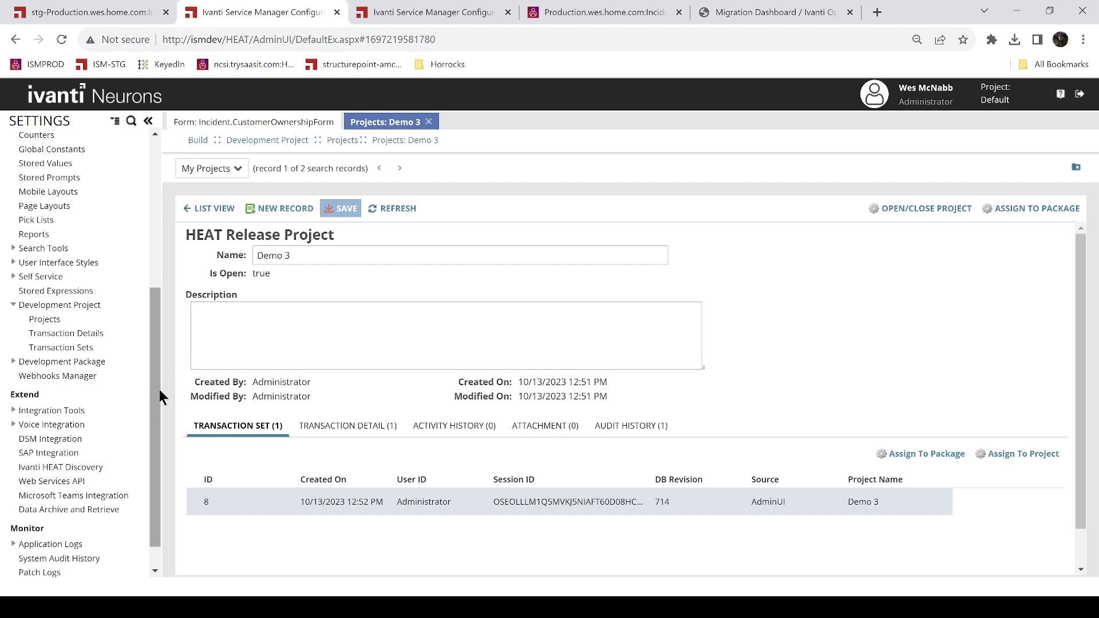
# Create and save a new incremental release package named 'Demo 3 Package'
pyautogui.click(13, 363)
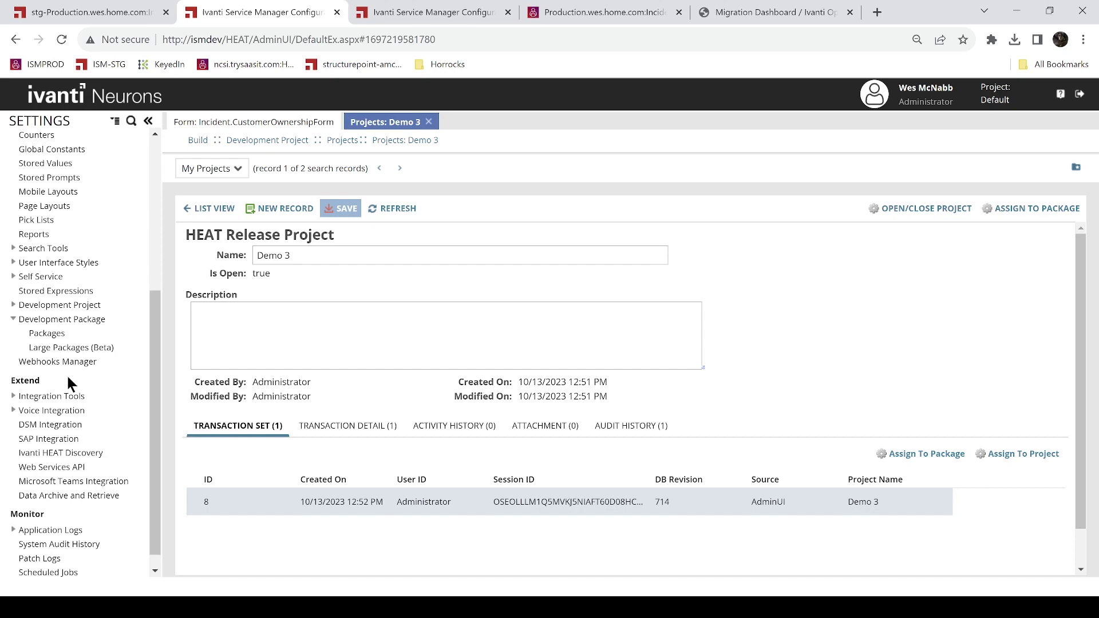
pyautogui.click(71, 336)
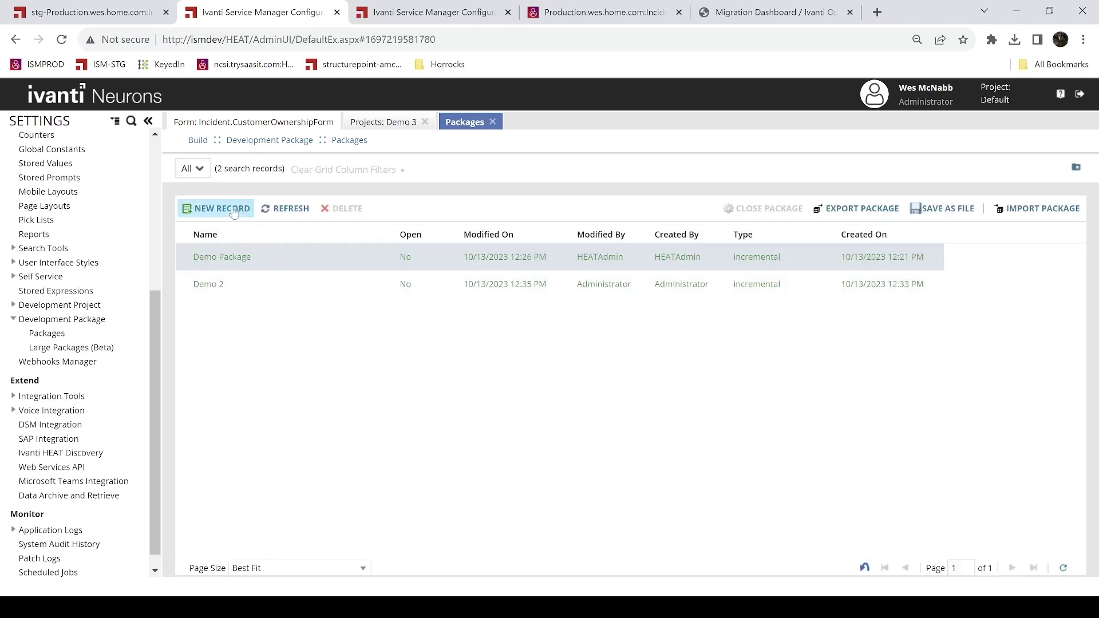
pyautogui.click(233, 210)
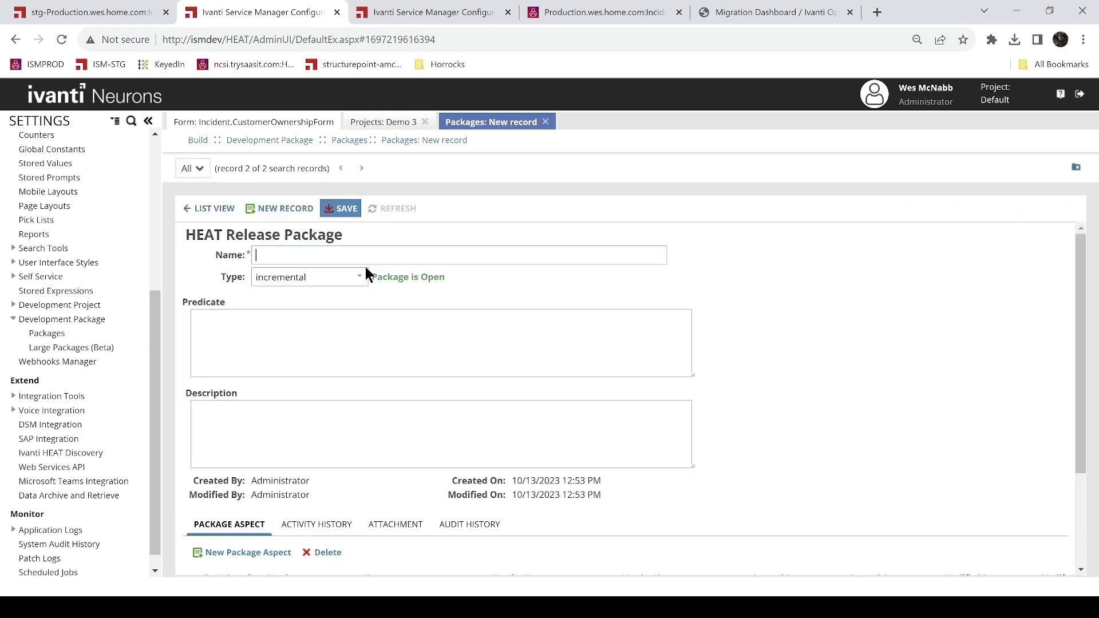
pyautogui.write('Demo 3 Package')
pyautogui.click(353, 214)
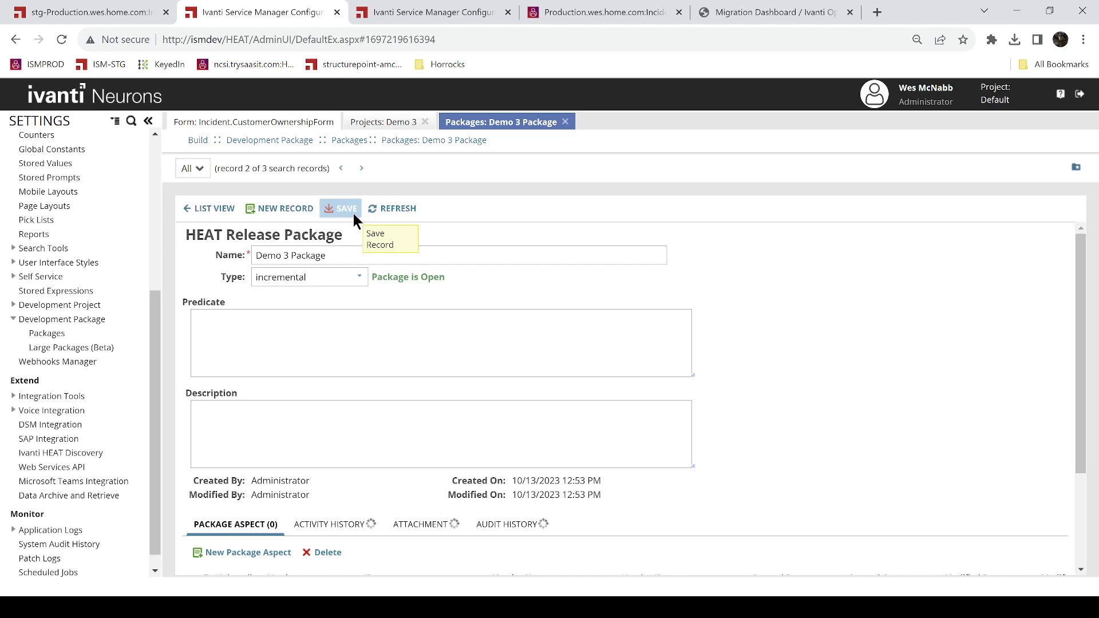
pyautogui.click(382, 122)
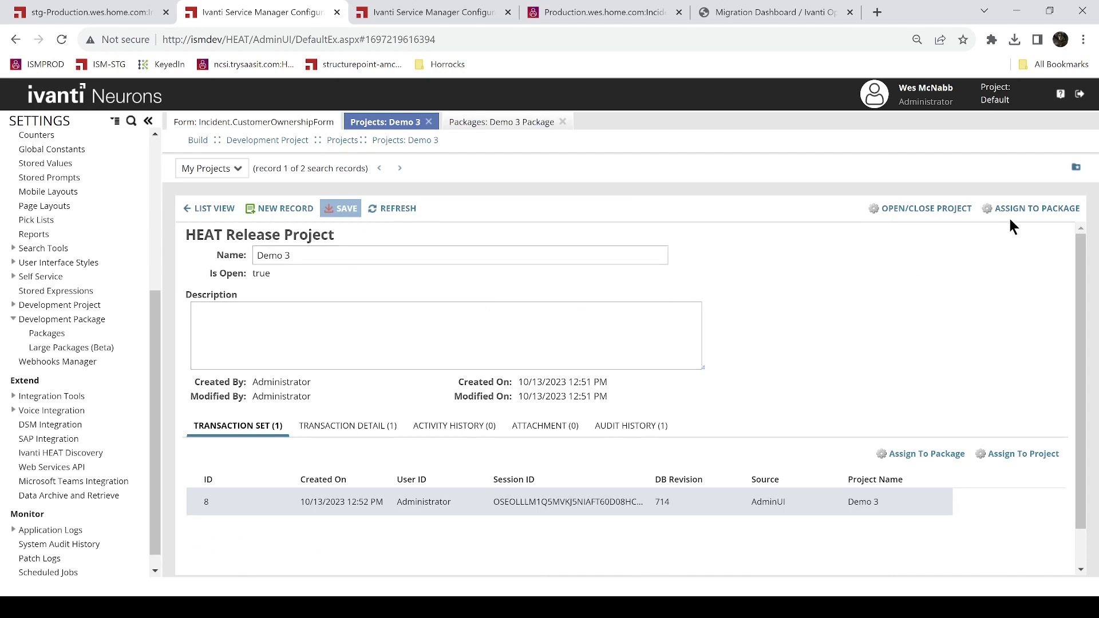
# Assign the Demo 3 project to Demo 3 Package
pyautogui.click(1030, 208)
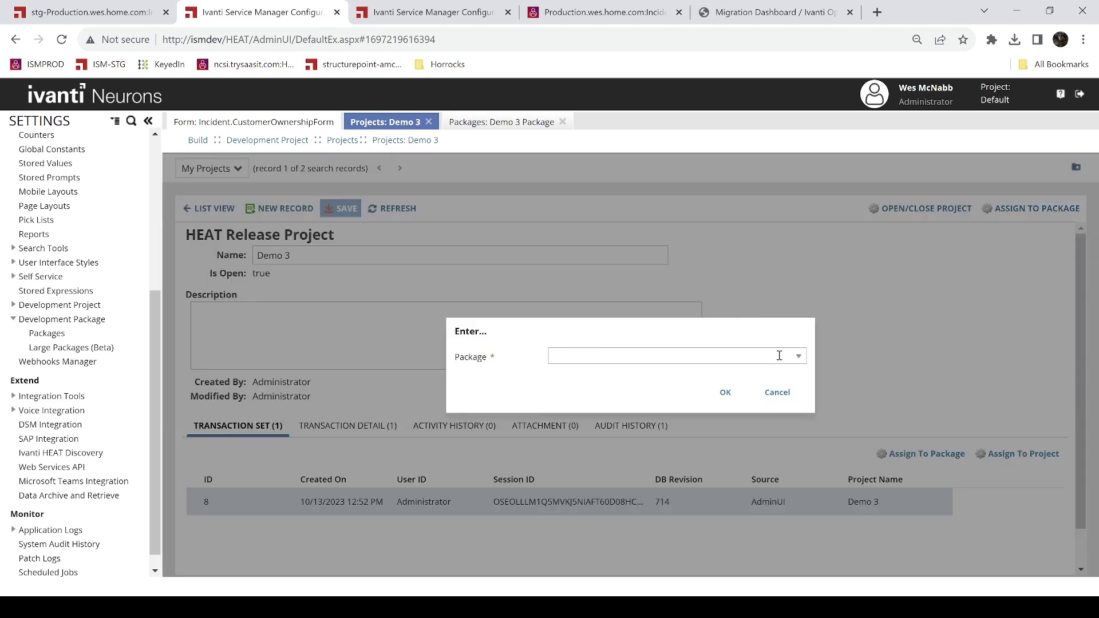
pyautogui.click(798, 356)
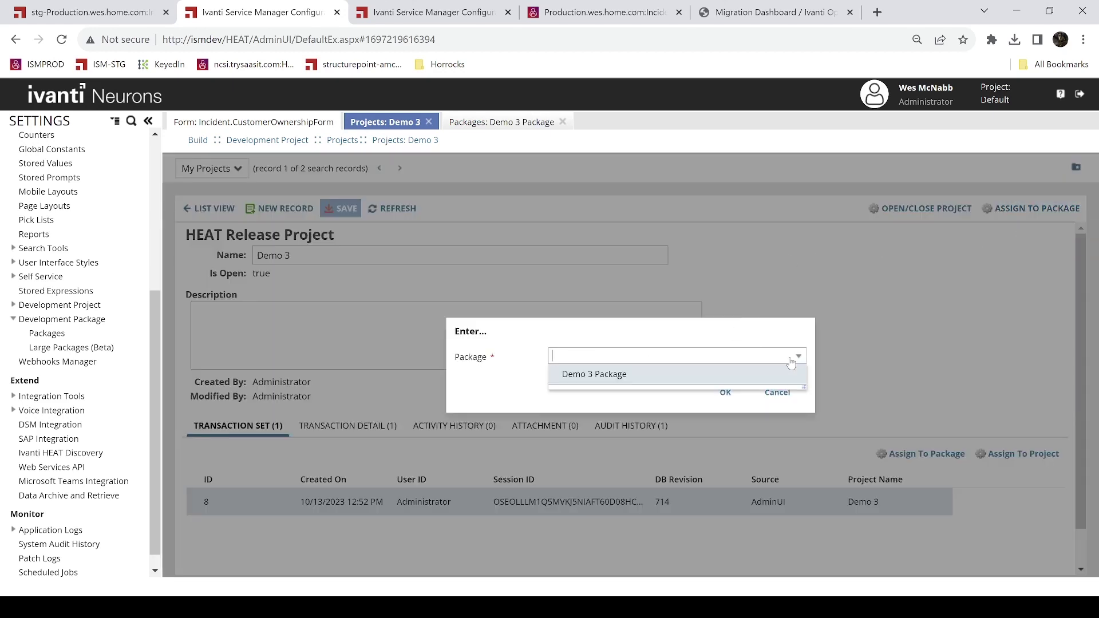
pyautogui.click(742, 380)
pyautogui.click(726, 393)
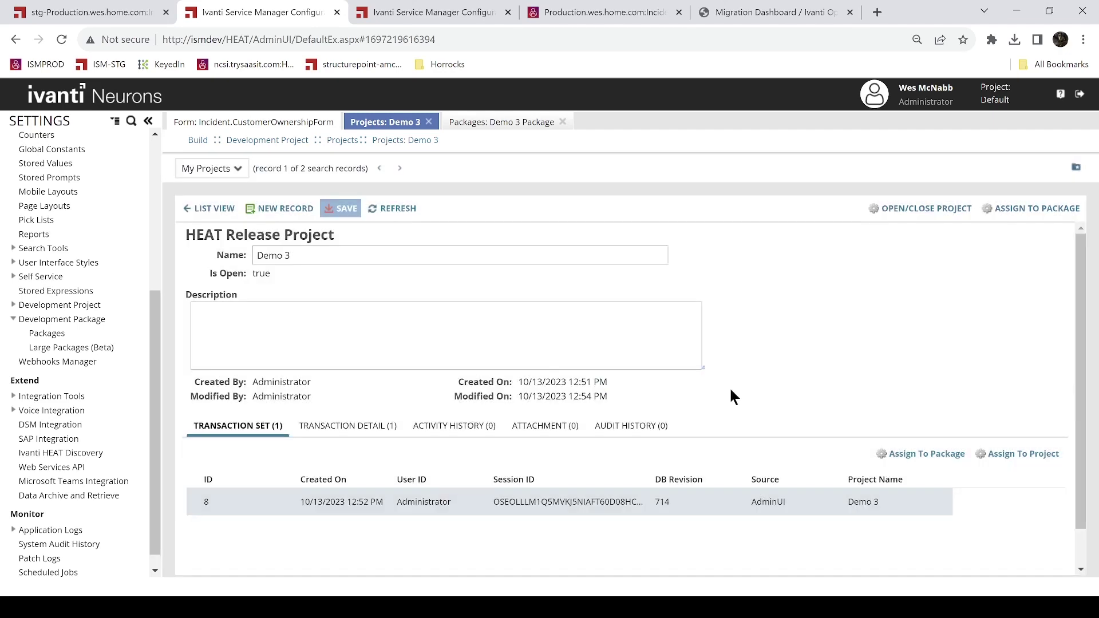
# Refresh Demo 3 Package and export it without compacting its transaction sets
pyautogui.click(532, 123)
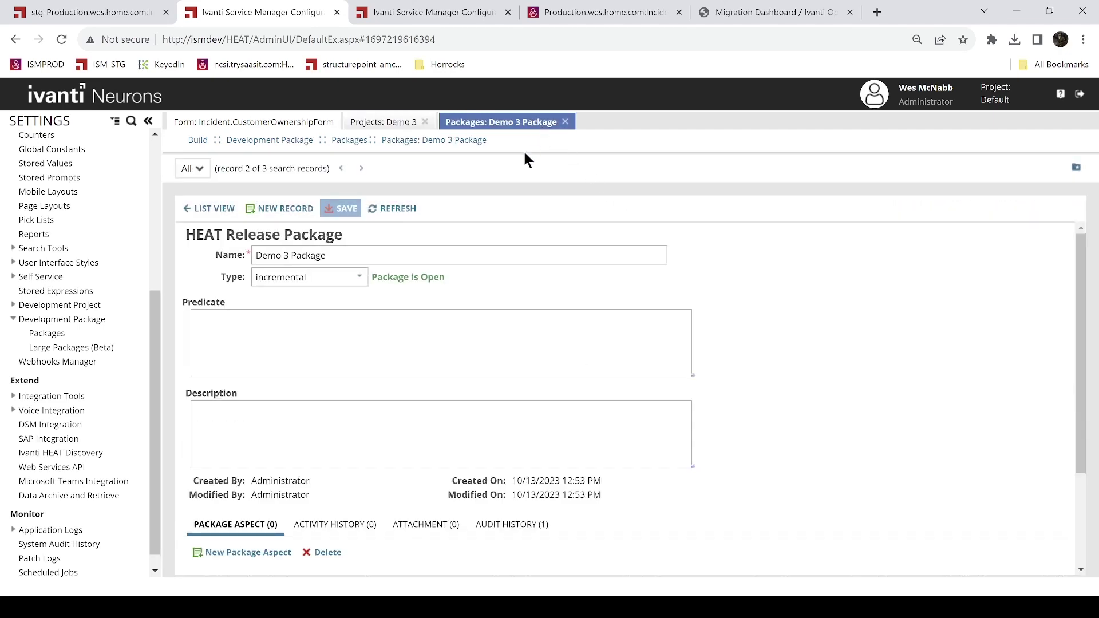
pyautogui.click(413, 206)
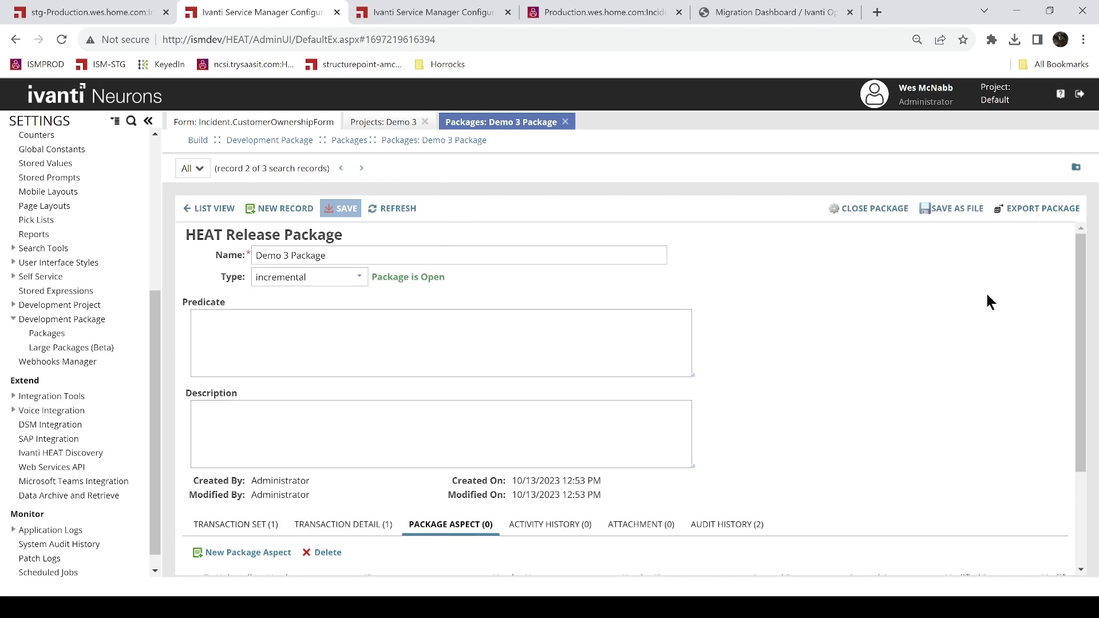
pyautogui.click(1056, 213)
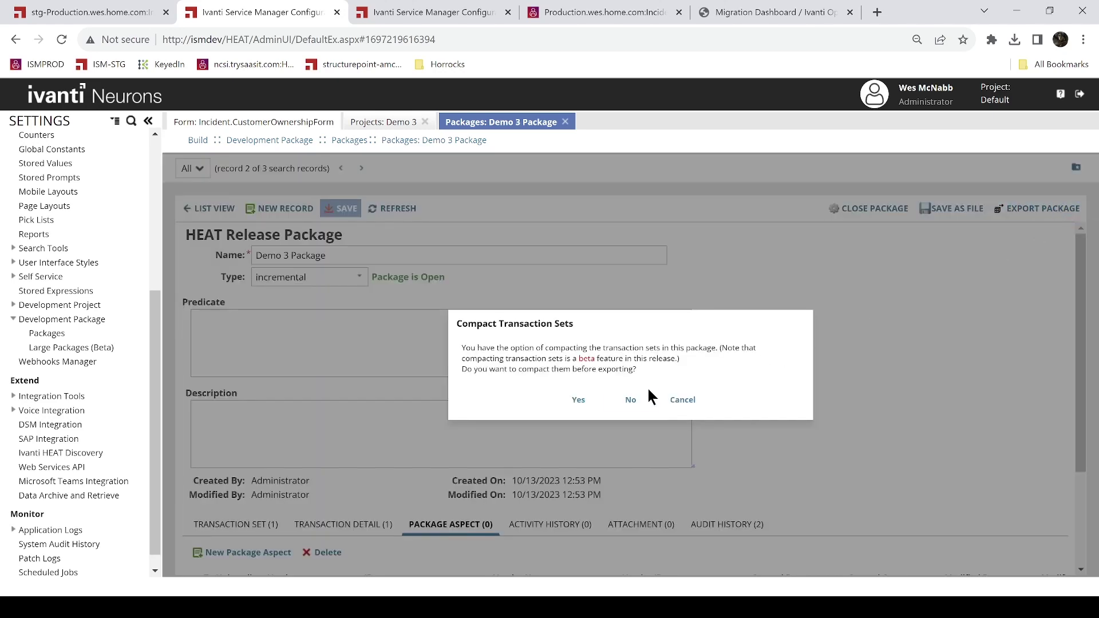
pyautogui.click(631, 399)
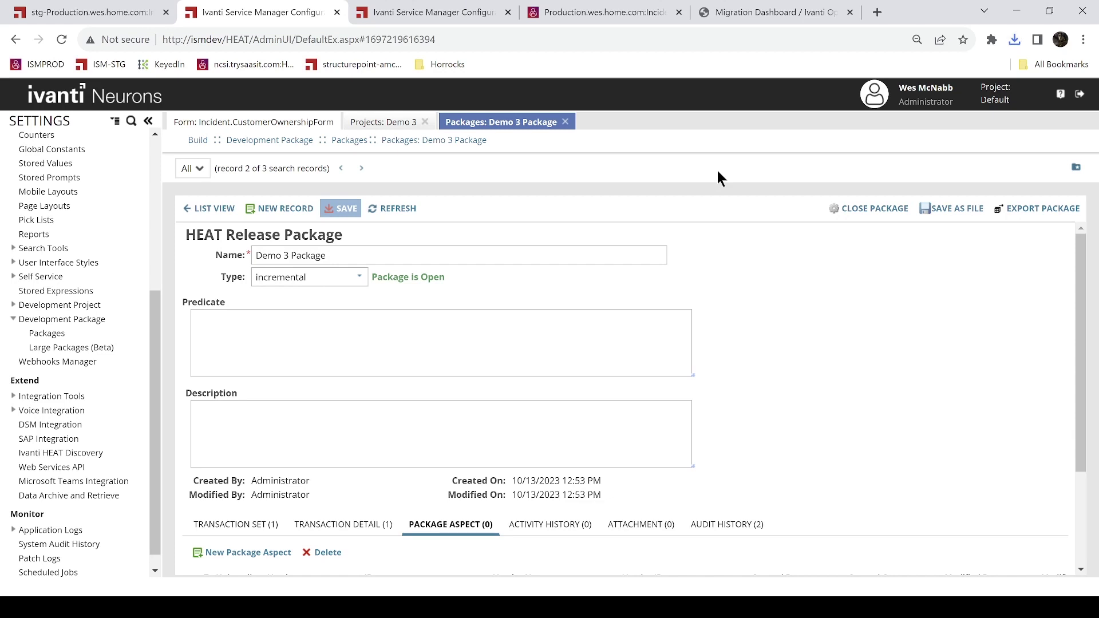
# Close the package configuration tab and log out of the staging session
pyautogui.click(337, 12)
pyautogui.click(140, 23)
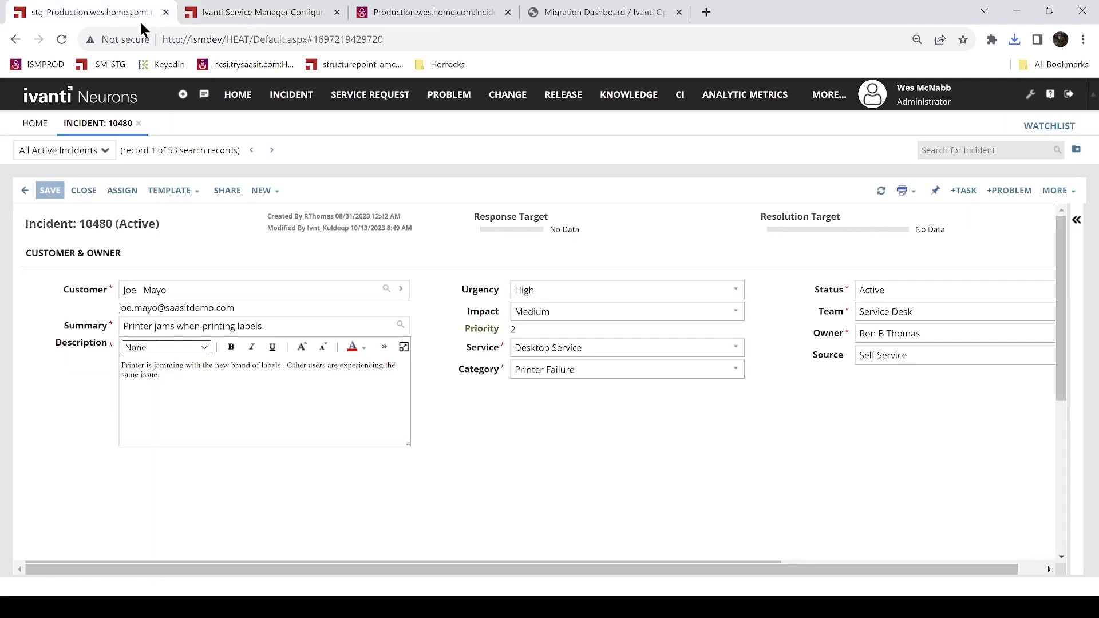
pyautogui.click(1050, 94)
pyautogui.click(1069, 96)
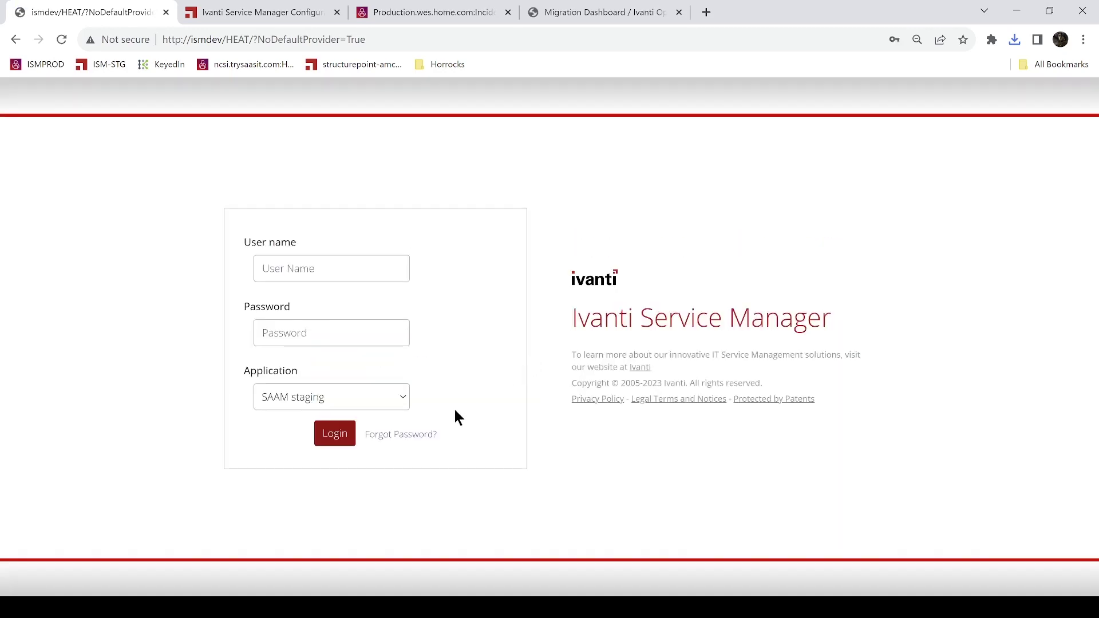
# Sign in to the SAAM uat application with the administrator user name
pyautogui.click(403, 393)
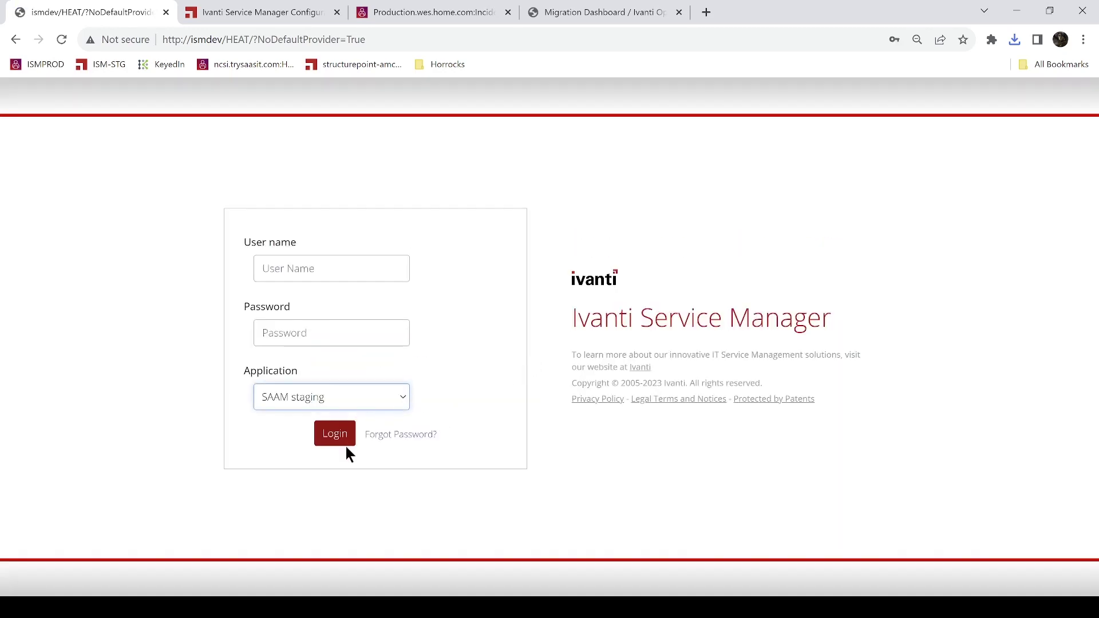
pyautogui.click(346, 446)
pyautogui.click(340, 269)
pyautogui.click(343, 299)
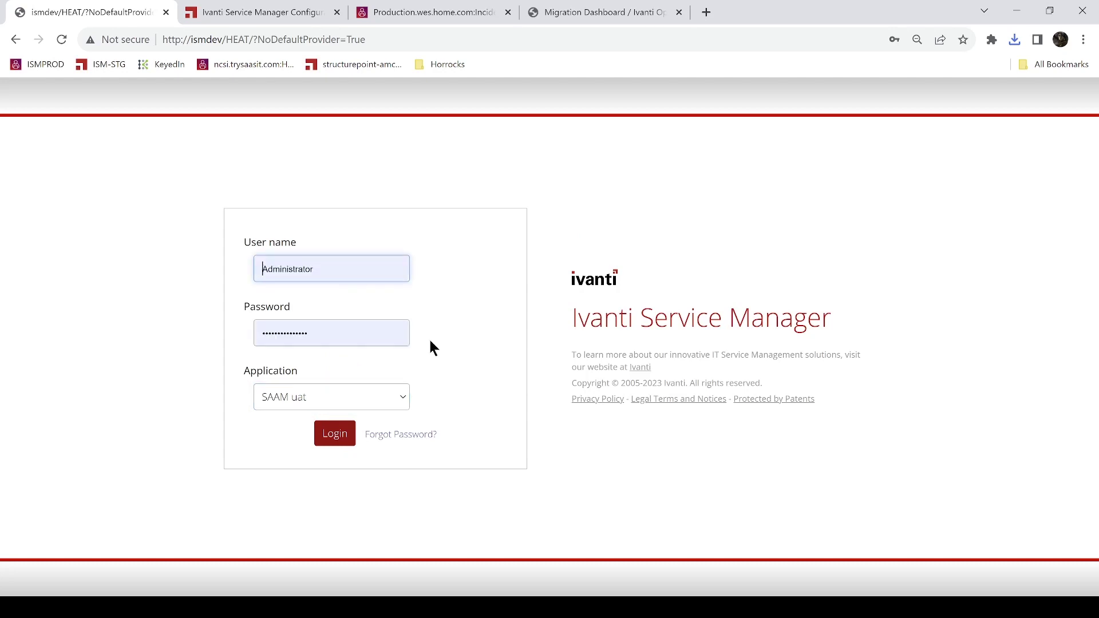
pyautogui.hotkey('ctrl', 'a')
pyautogui.write('HEATAdmin')
pyautogui.click(338, 433)
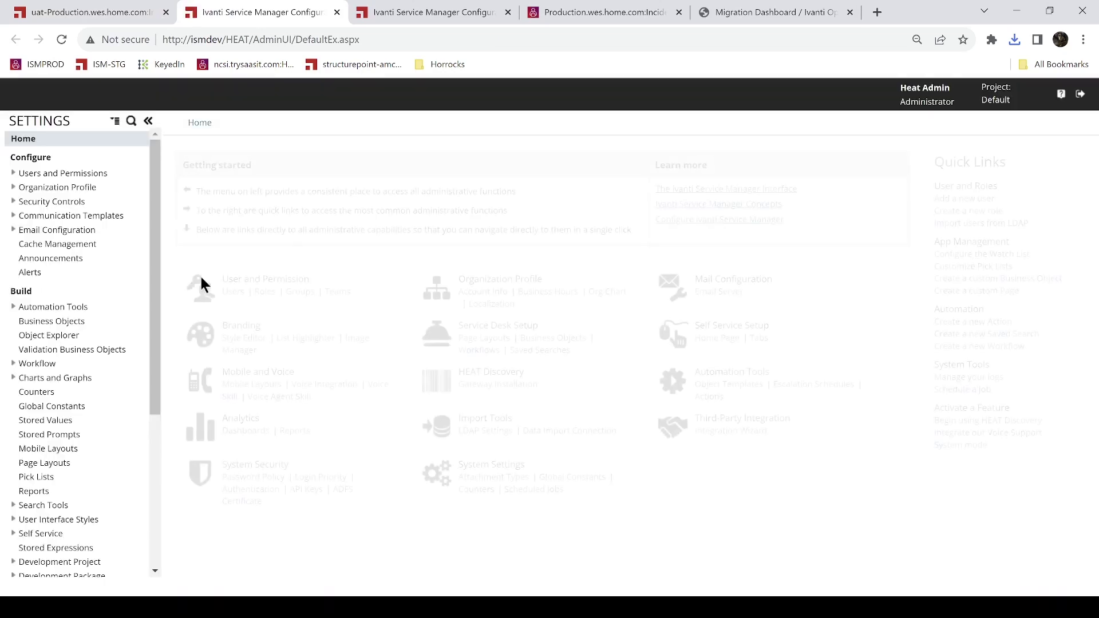
# Import Demo 3 Package.MetadataPatch into UAT, preview its impact, then validate and apply it
pyautogui.scroll(-5, 117, 280)
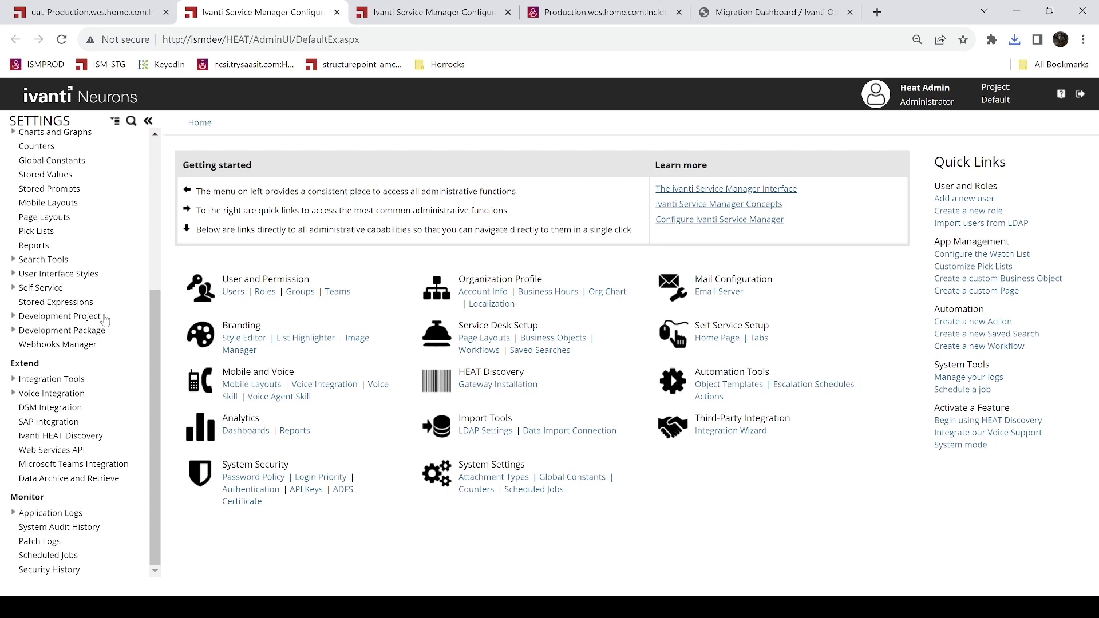
pyautogui.click(96, 331)
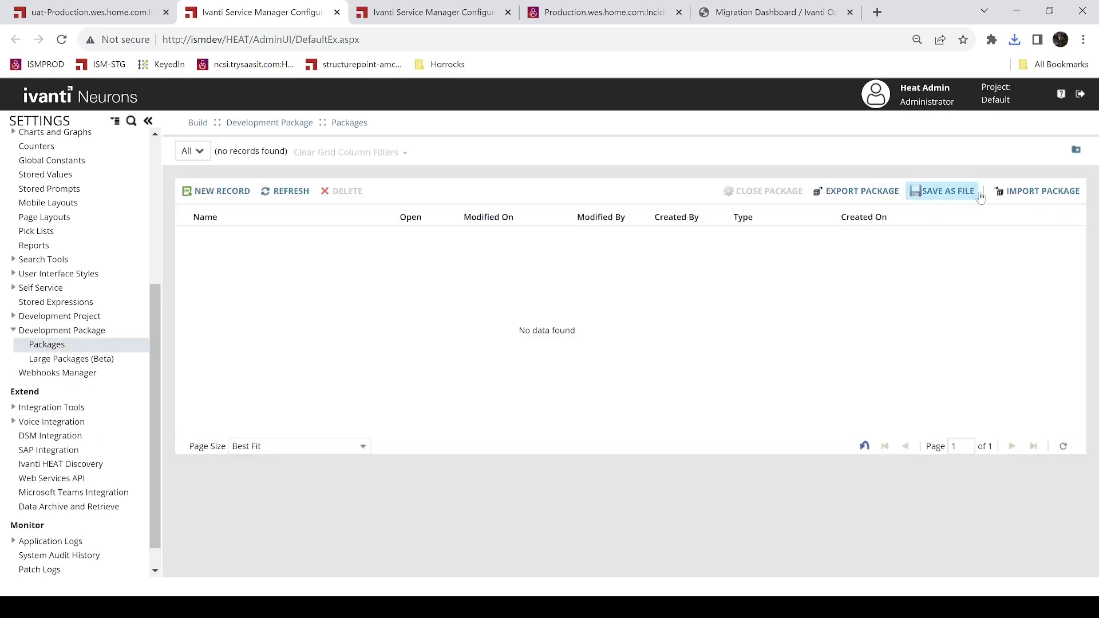
pyautogui.click(1017, 192)
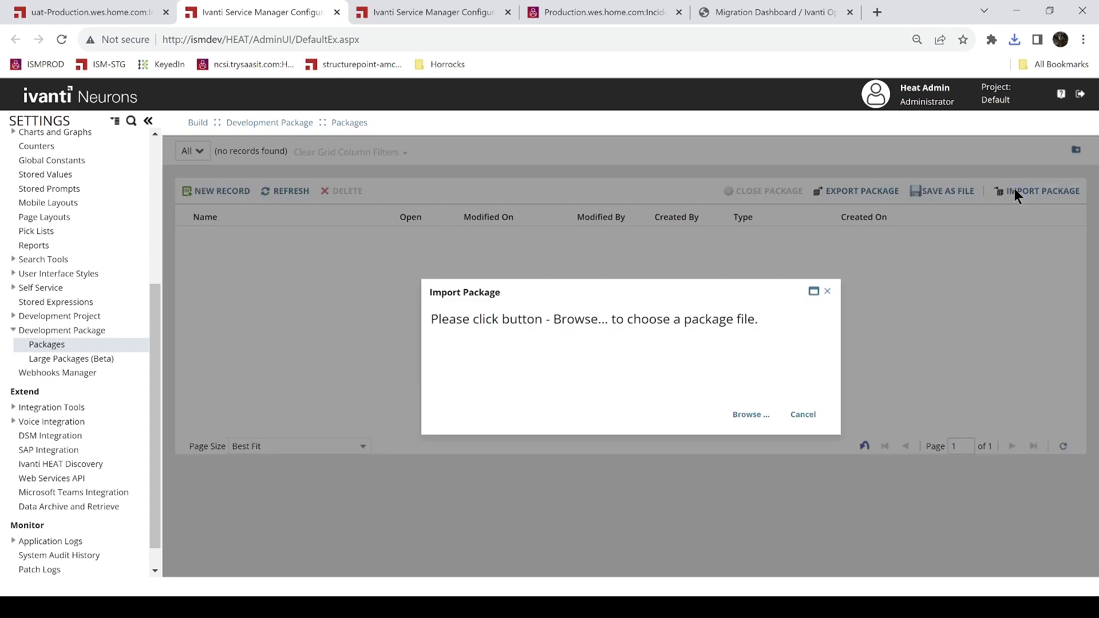
pyautogui.click(750, 414)
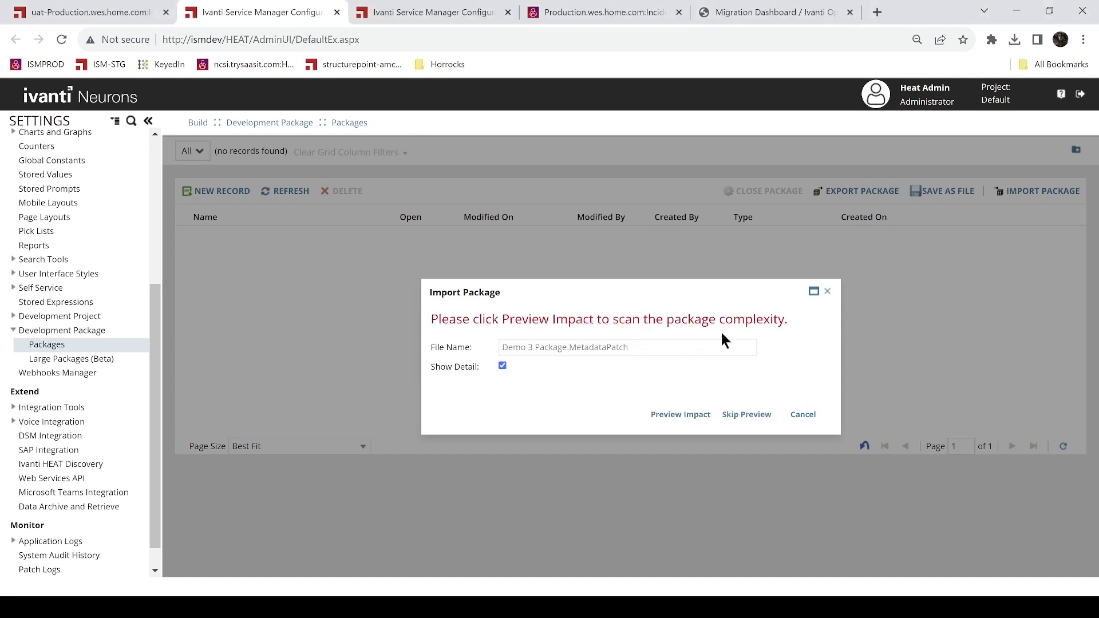
pyautogui.click(673, 415)
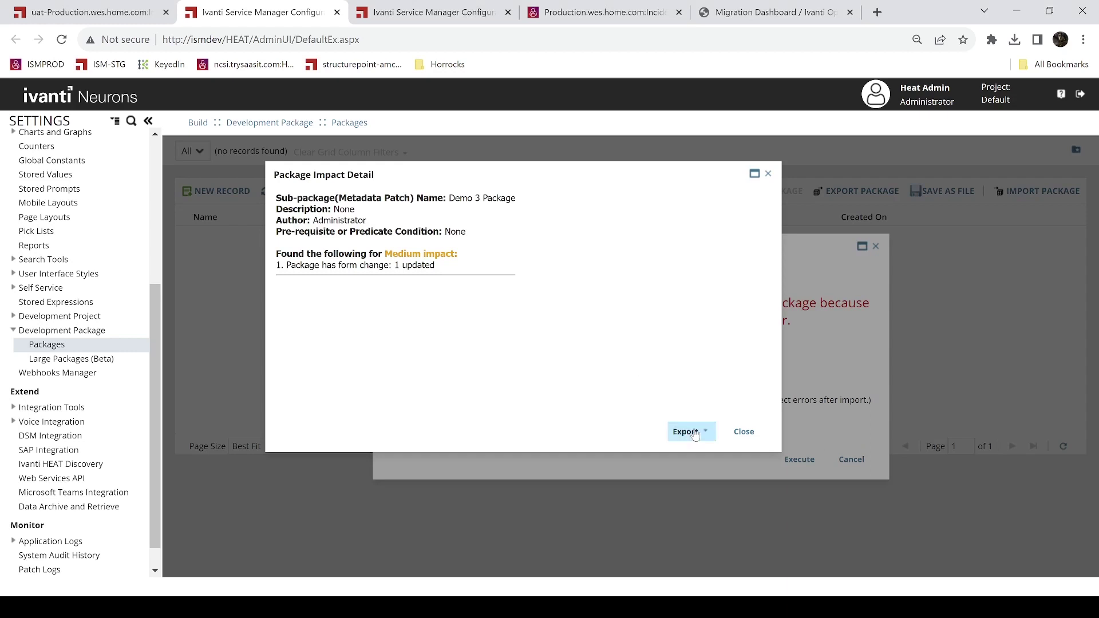
pyautogui.click(746, 433)
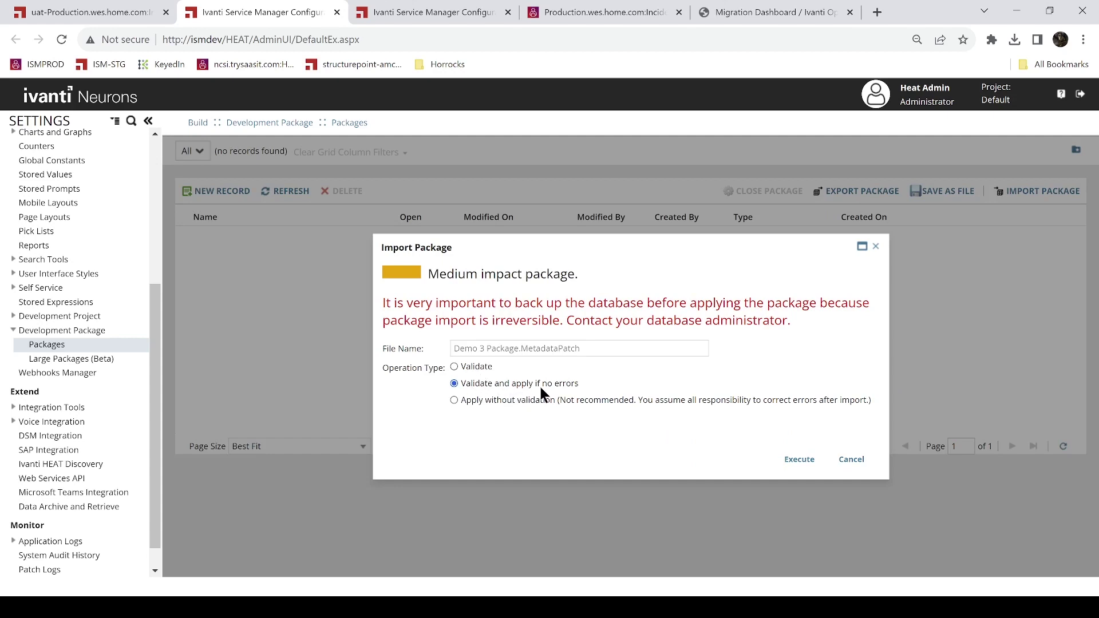
pyautogui.click(799, 460)
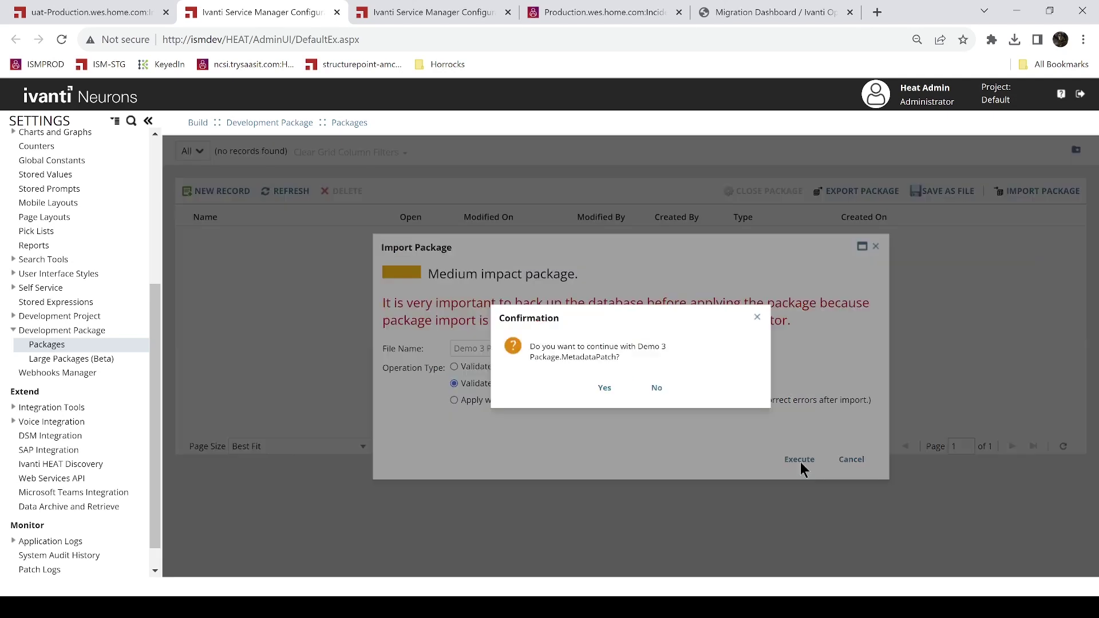
pyautogui.click(602, 388)
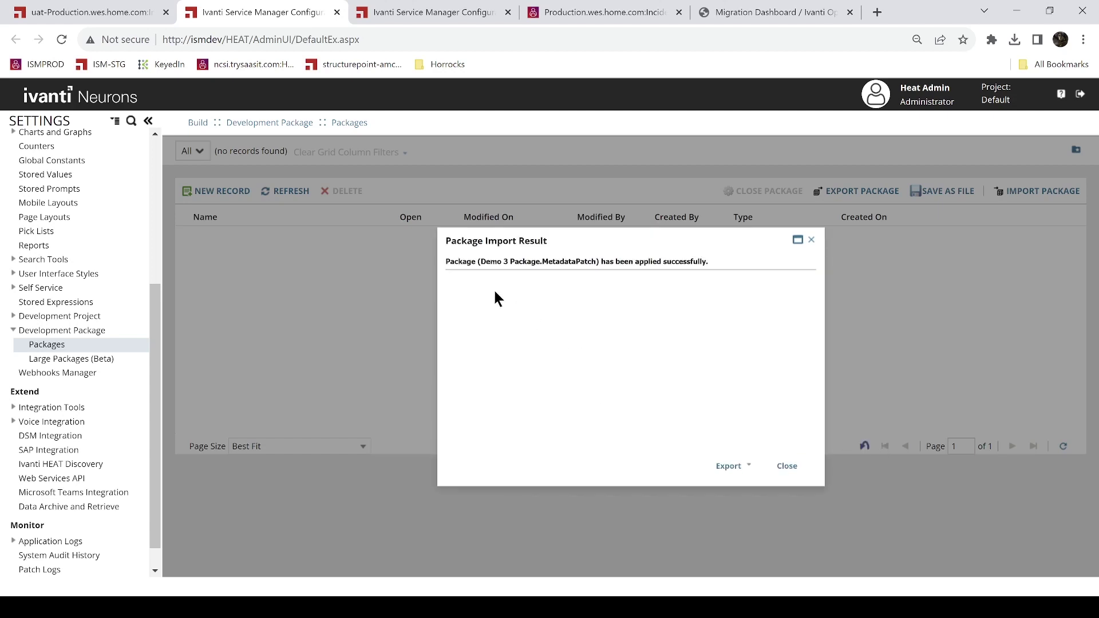
pyautogui.click(786, 466)
# Open UAT incident 10480 to check its User label, then view the production incident
pyautogui.click(155, 11)
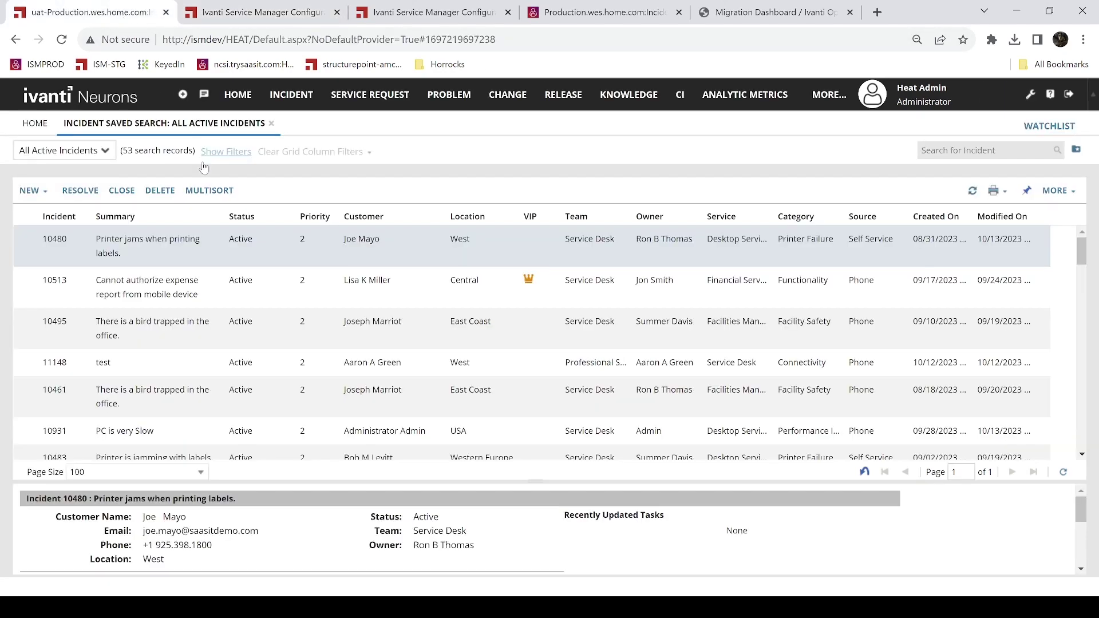
pyautogui.doubleClick(239, 243)
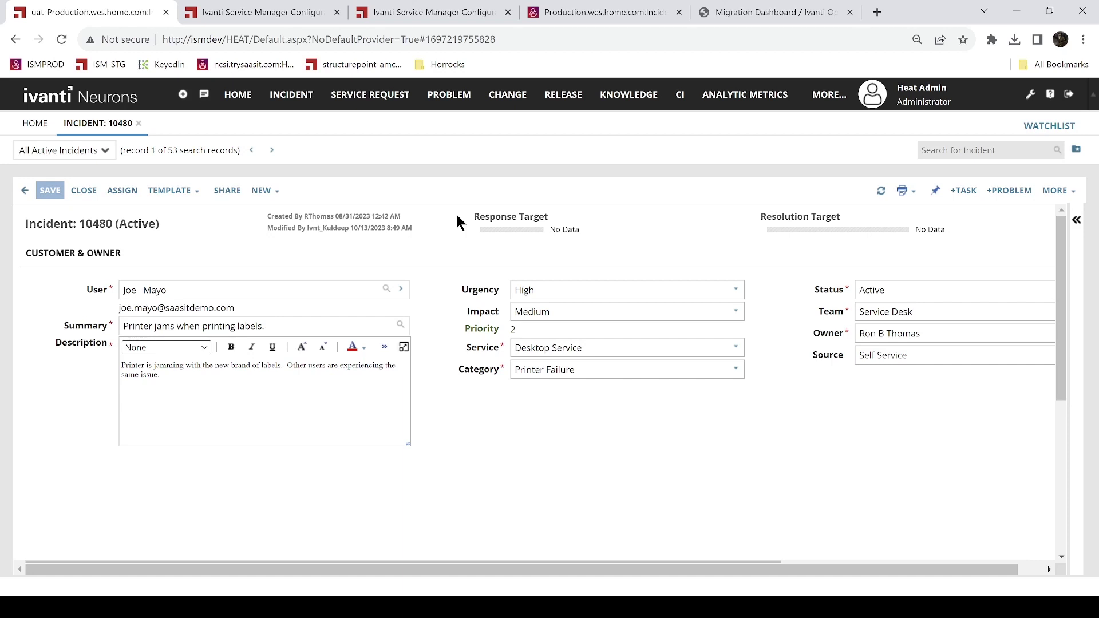
pyautogui.click(618, 19)
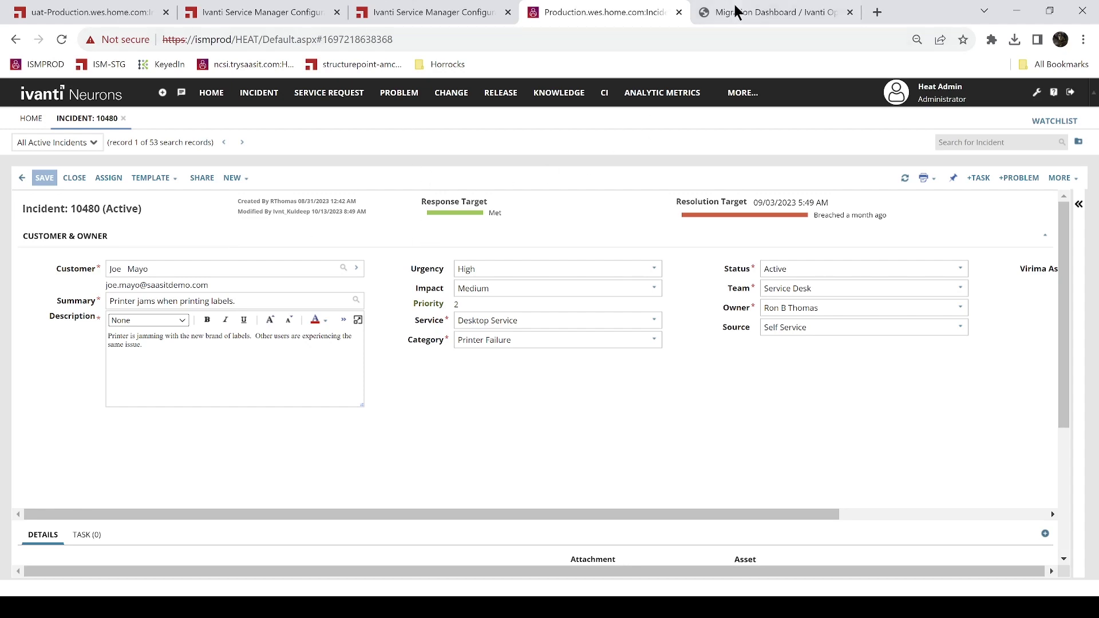
# Open the staging-to-production Apply Package form from the Migration Dashboard
pyautogui.click(760, 20)
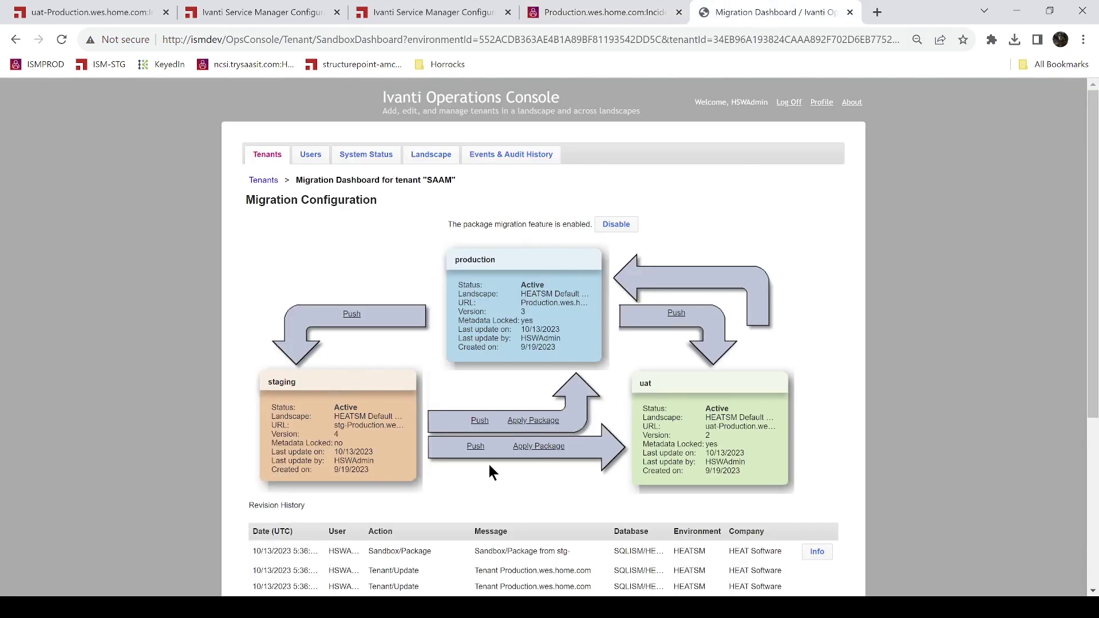
pyautogui.click(530, 421)
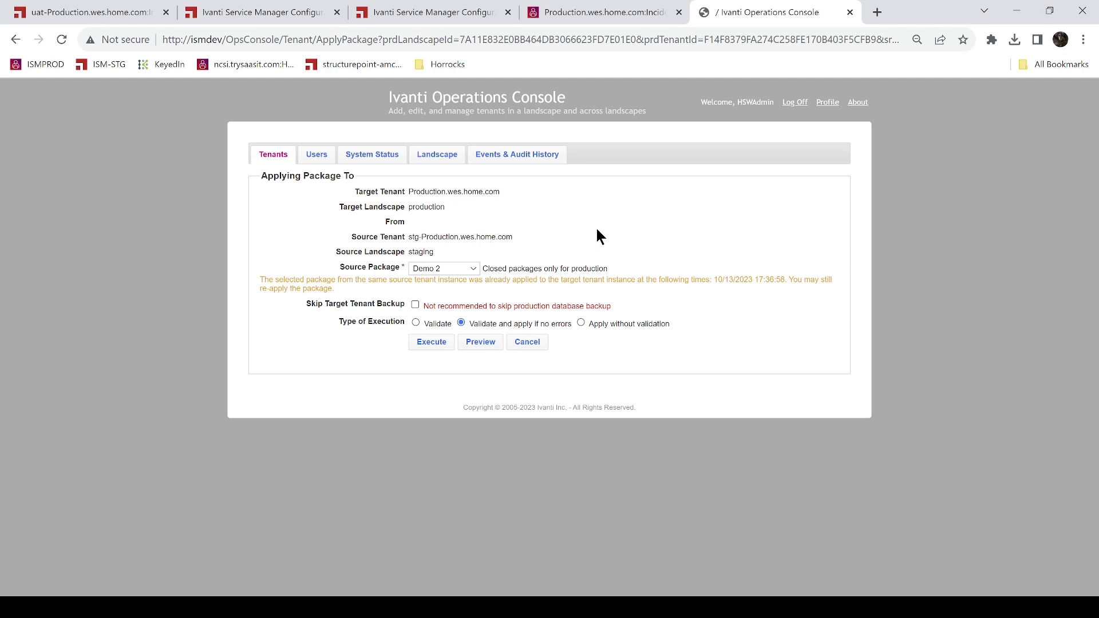
# Log out of the UAT Ivanti Neurons session
pyautogui.click(112, 14)
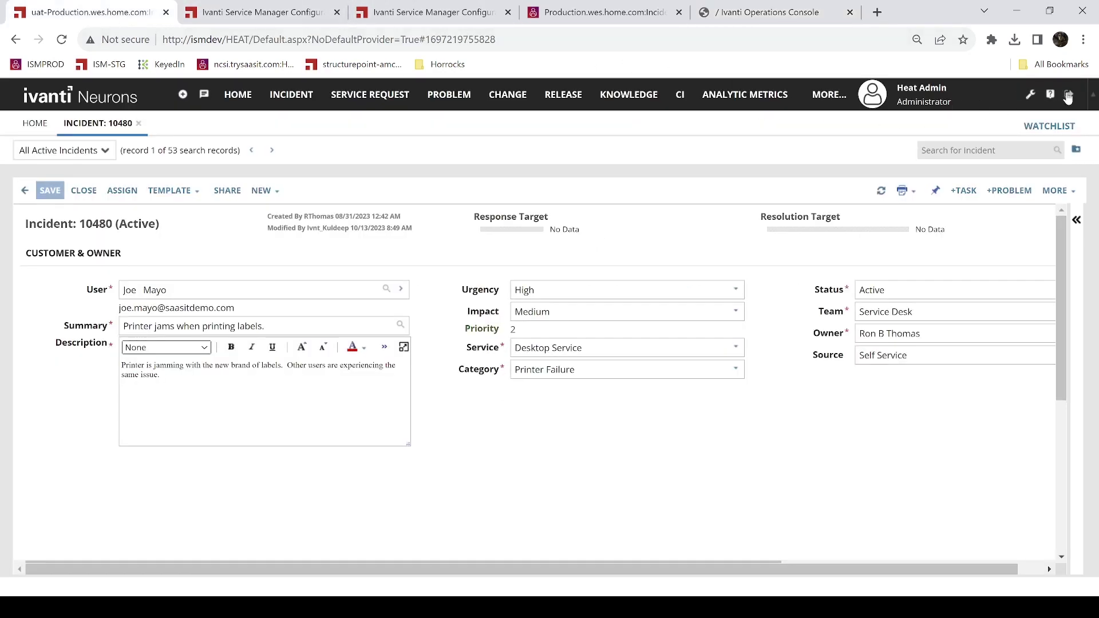
pyautogui.click(1068, 95)
pyautogui.click(525, 367)
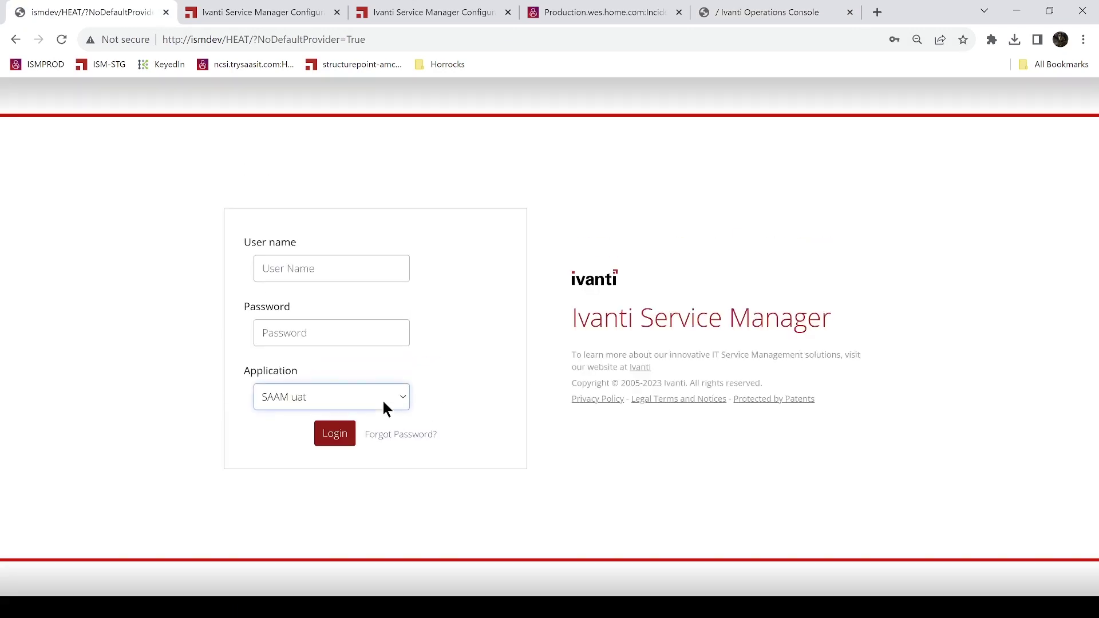
# Log in to the SAAM staging application and scroll its Settings home page
pyautogui.click(346, 436)
pyautogui.click(356, 266)
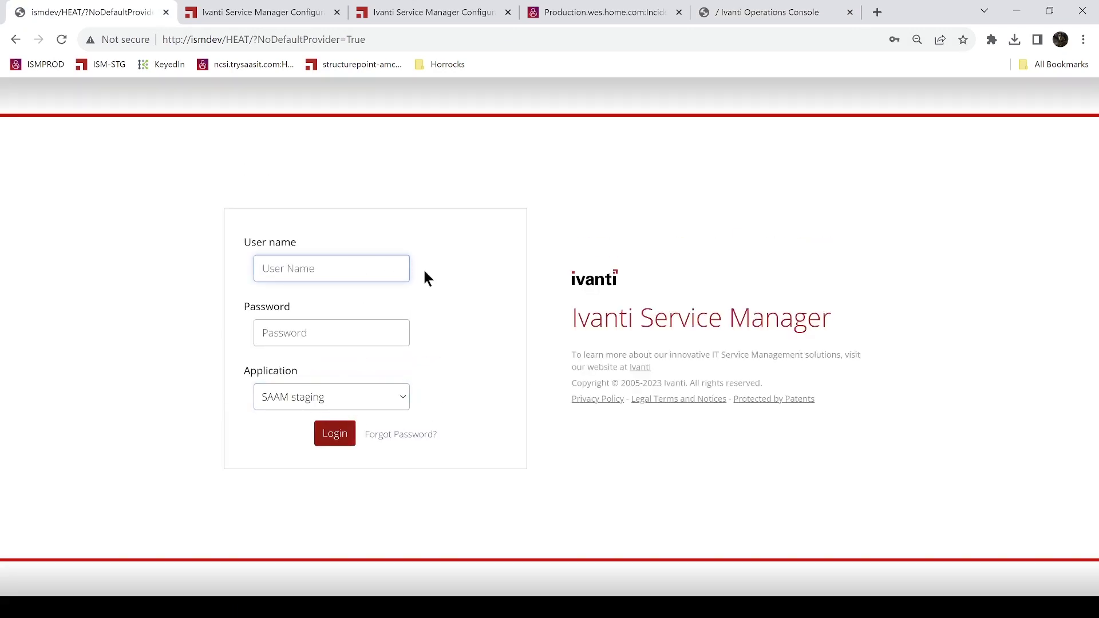
pyautogui.click(333, 443)
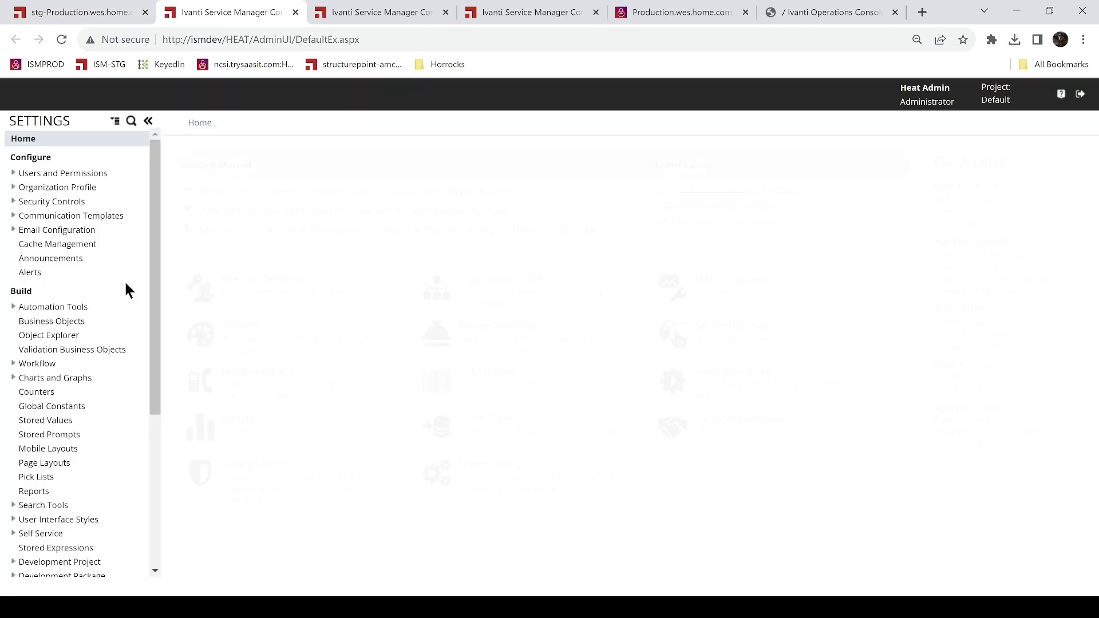
pyautogui.scroll(-5, 125, 289)
pyautogui.scroll(-1, 87, 430)
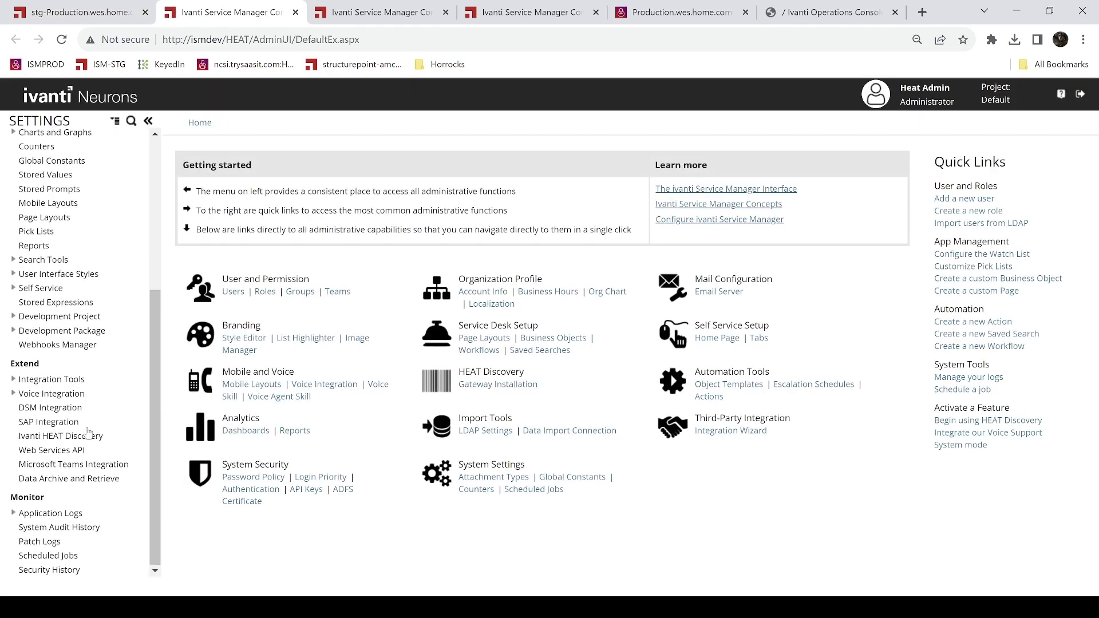
# Close Demo 3 Package in staging's development packages list so it shows Open: No
pyautogui.click(91, 335)
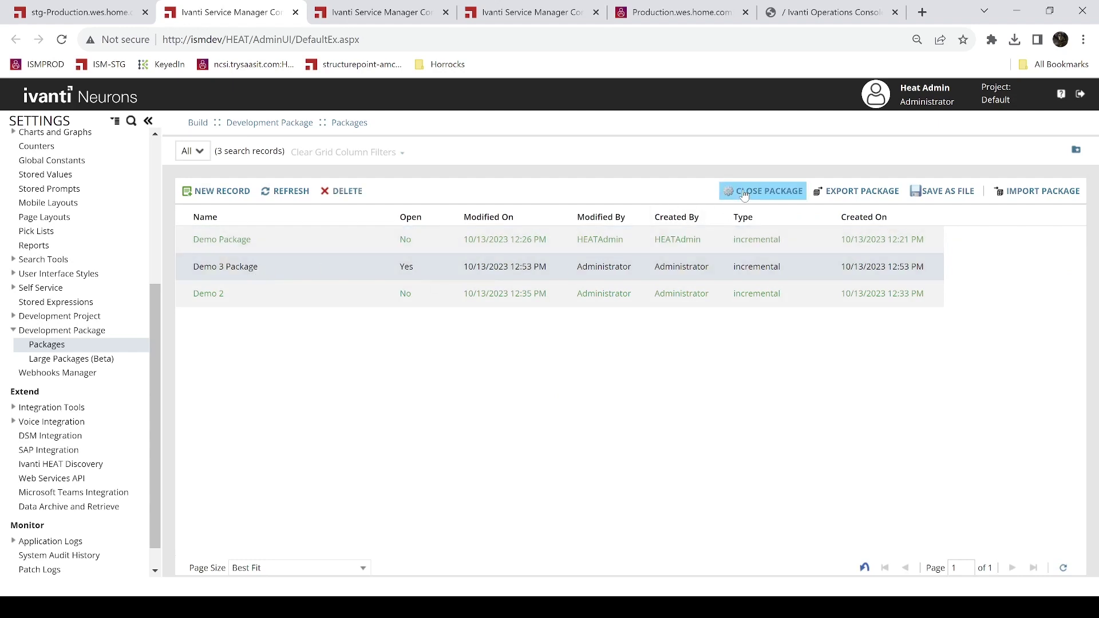
pyautogui.click(763, 191)
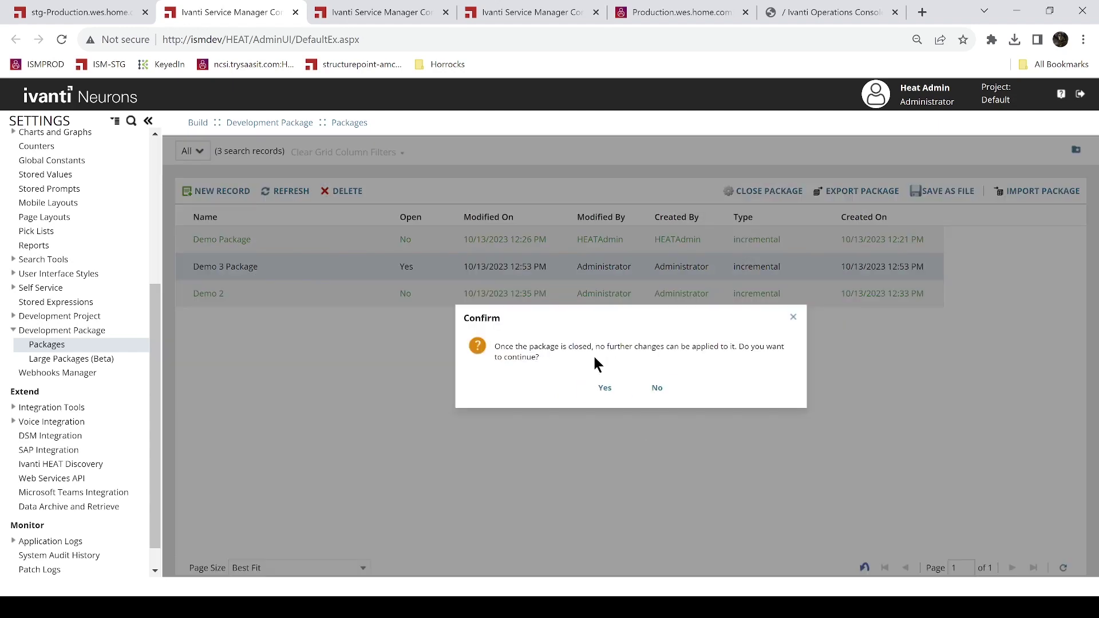
pyautogui.click(605, 389)
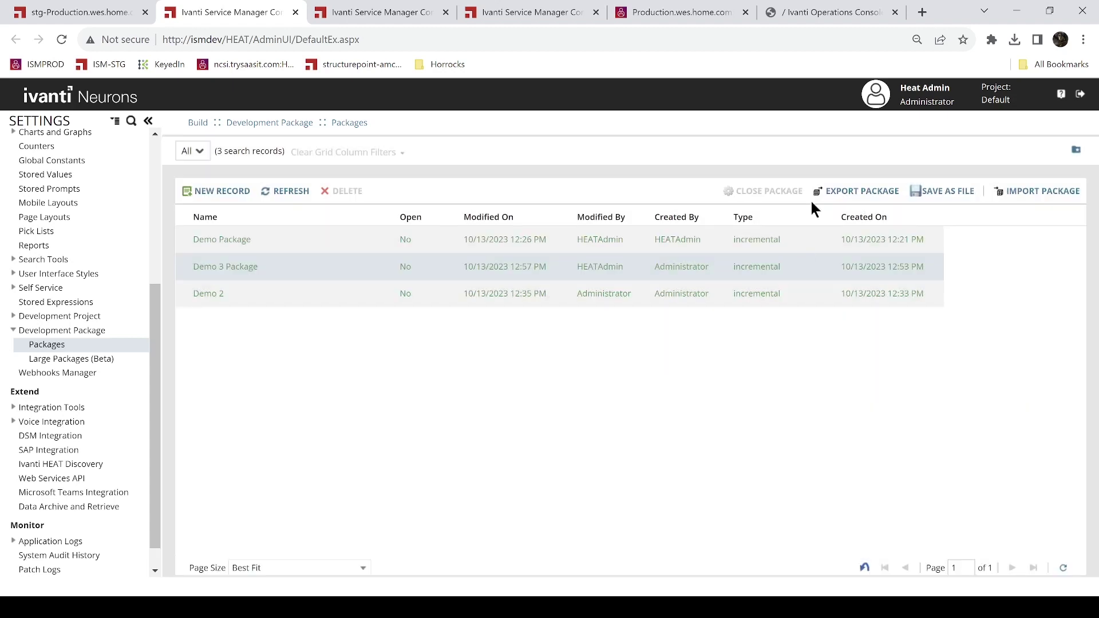
pyautogui.click(819, 12)
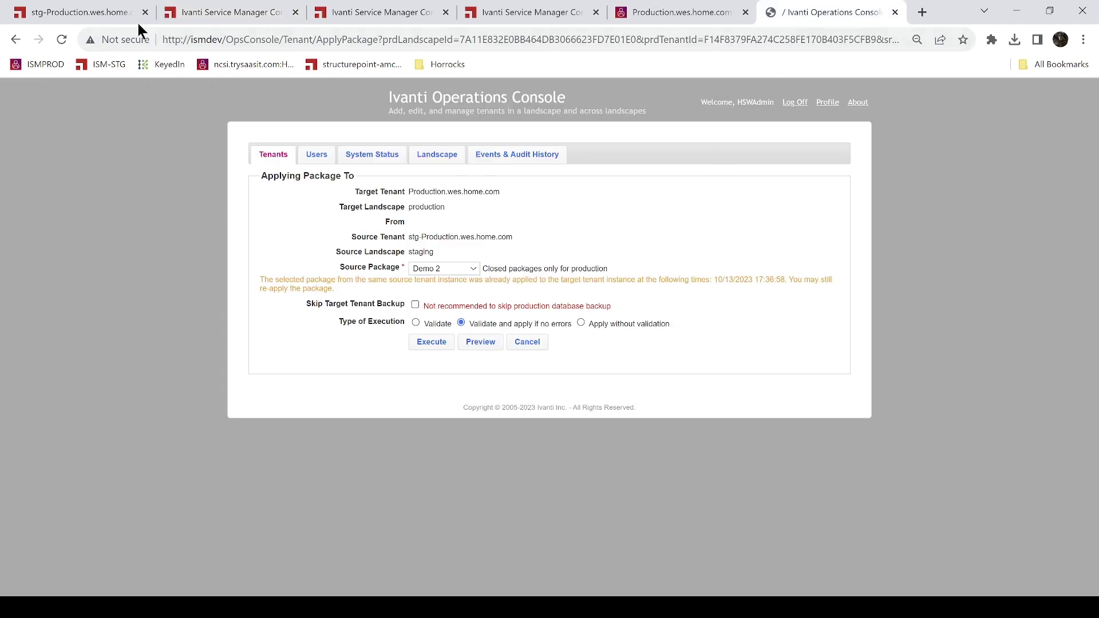
# Refresh the console and reopen the staging-to-production Apply Package form via Tenants > Manage Migration
pyautogui.click(61, 37)
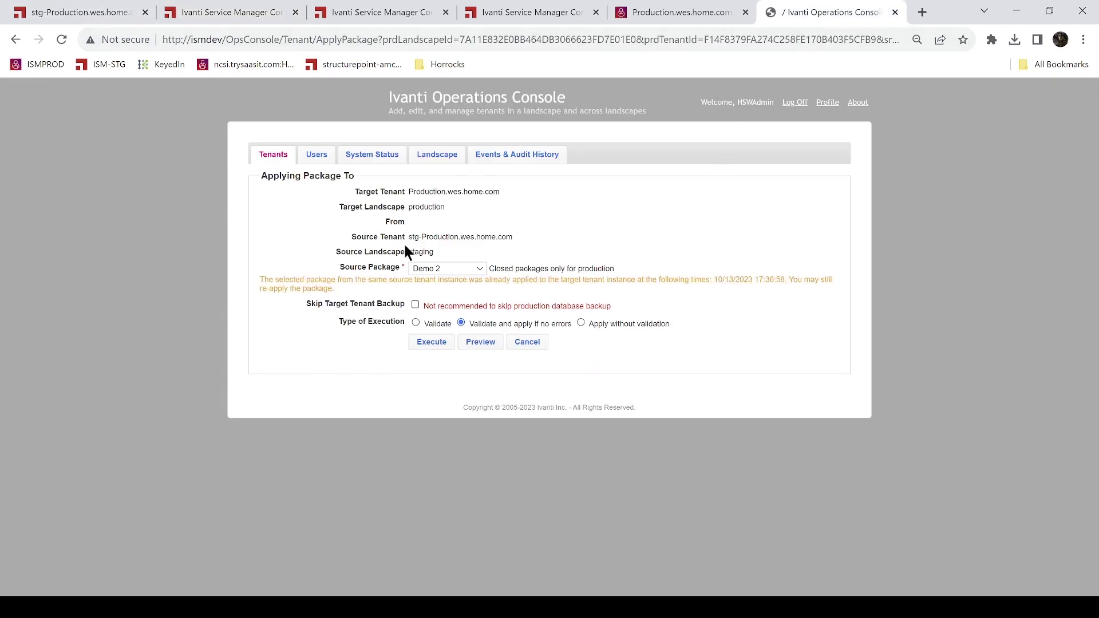
pyautogui.click(266, 160)
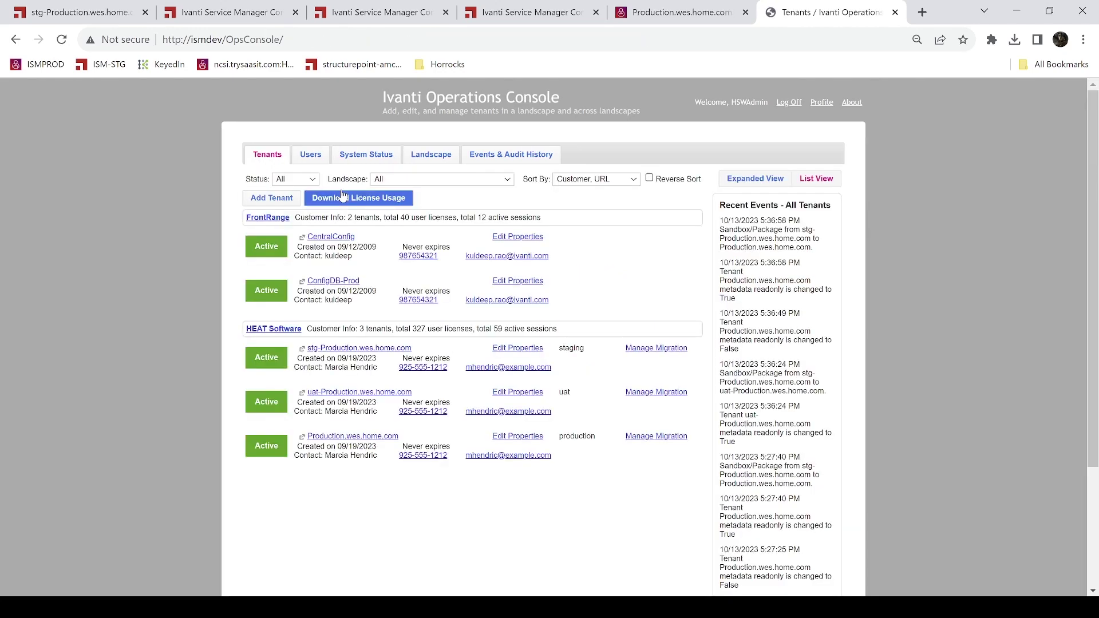
pyautogui.click(672, 355)
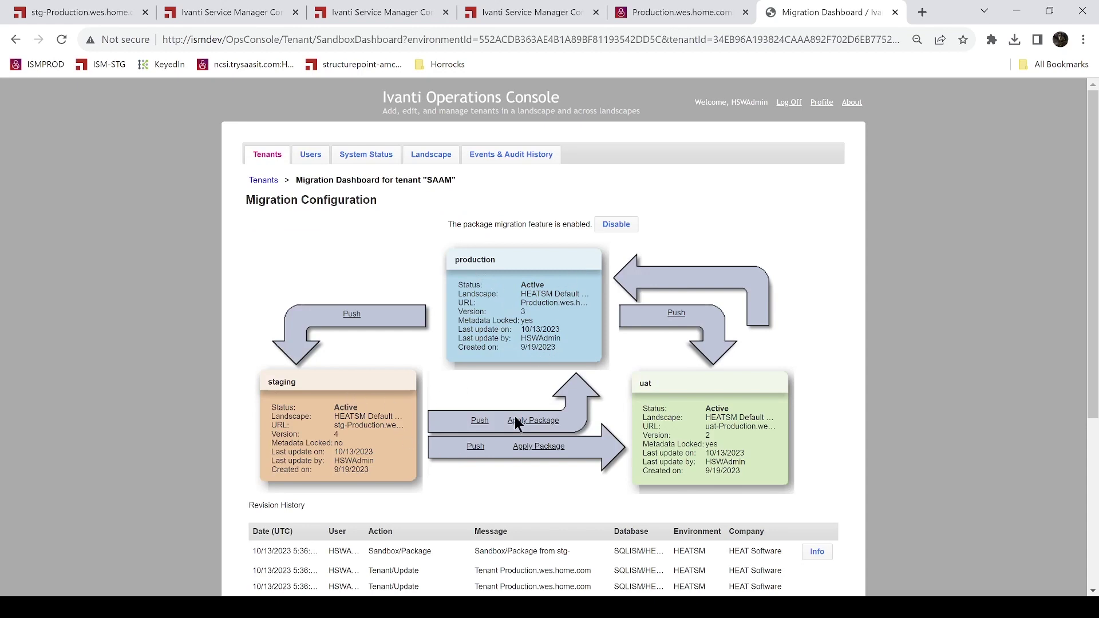
pyautogui.click(543, 422)
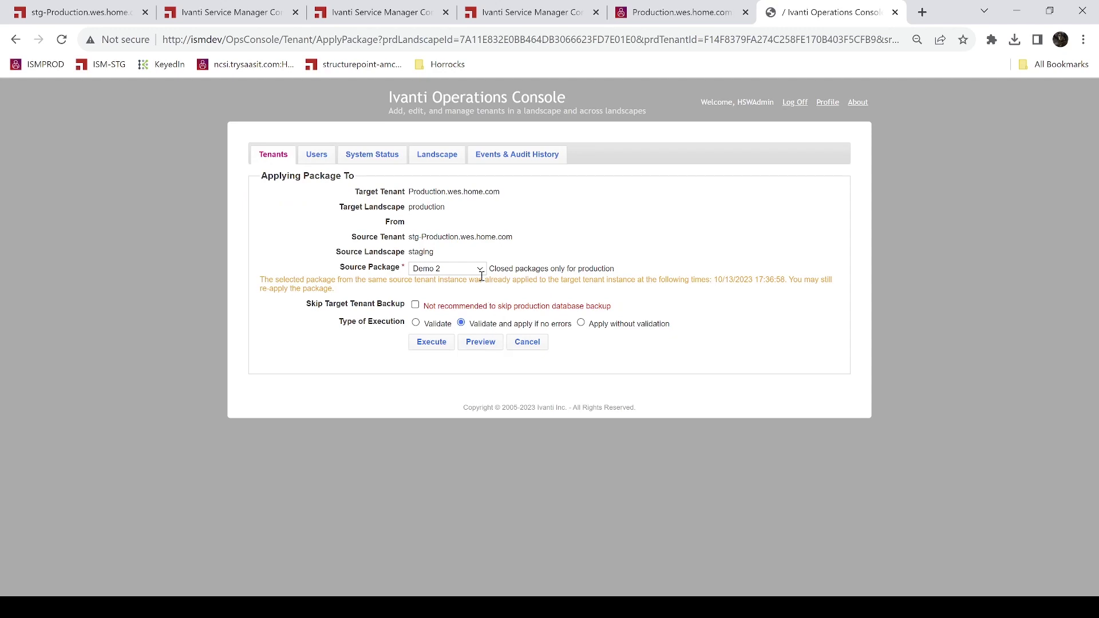
# Apply Demo 3 Package to production with Skip Target Tenant Backup ticked
pyautogui.click(461, 291)
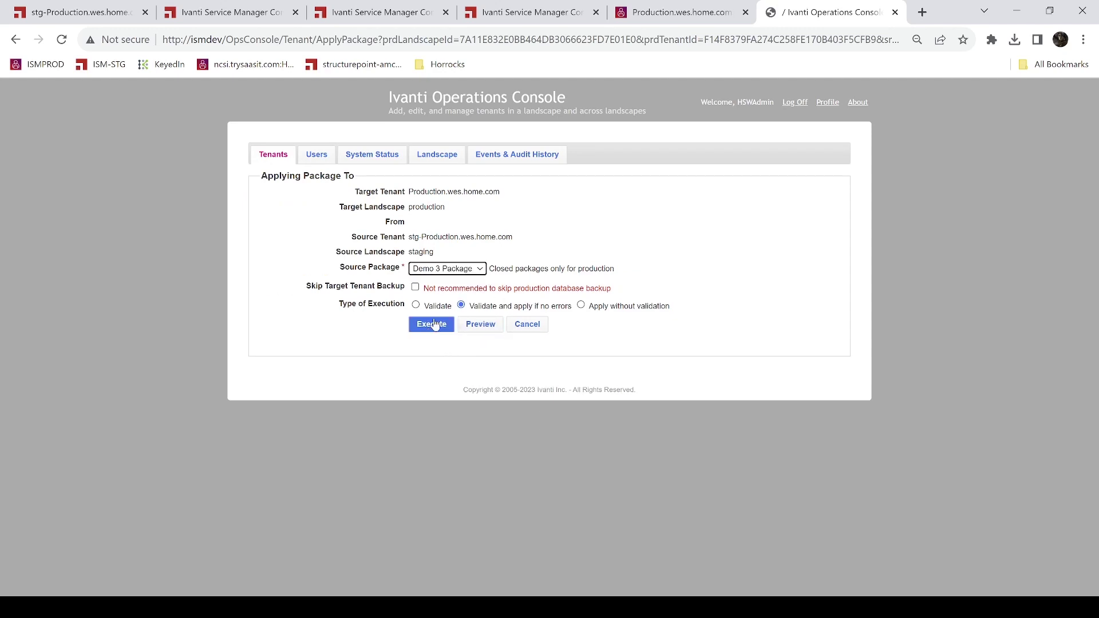
pyautogui.click(415, 287)
pyautogui.click(437, 331)
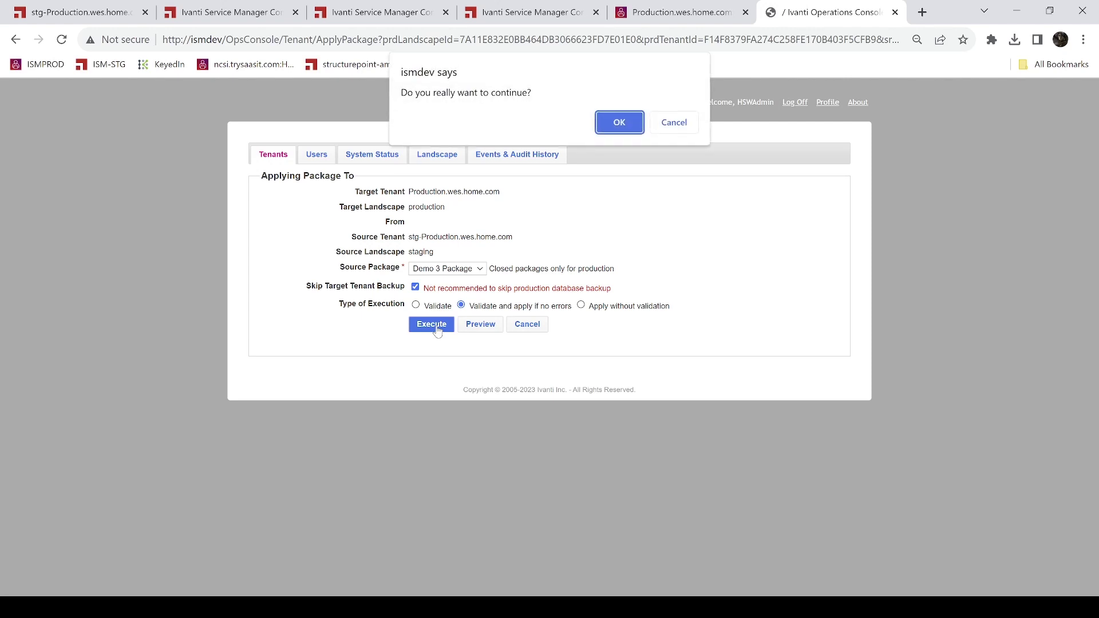
pyautogui.click(623, 124)
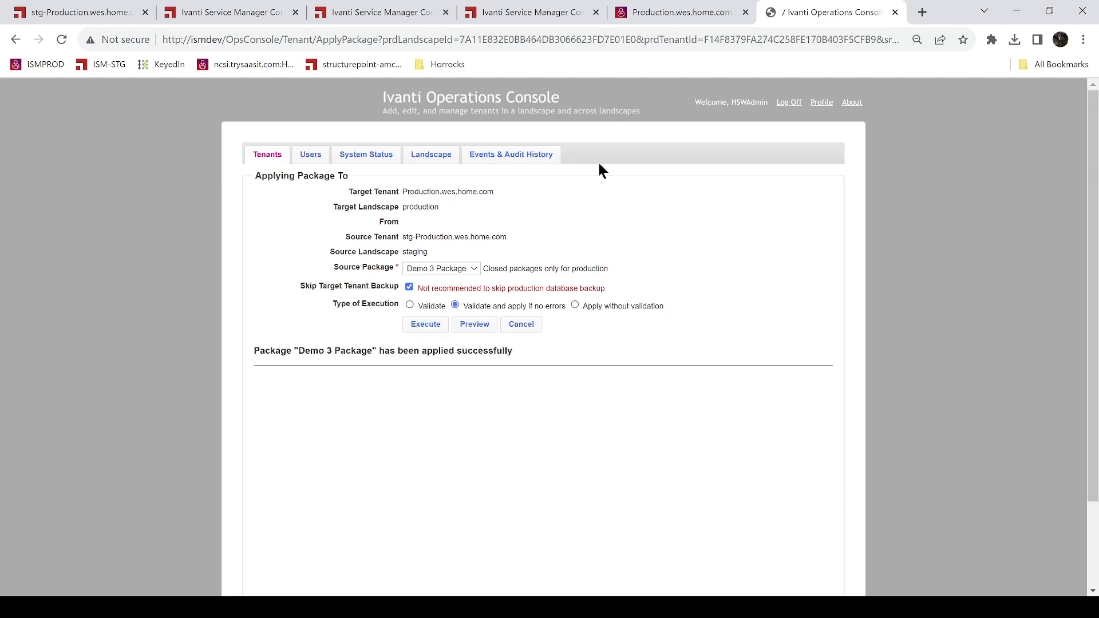
# Reload production incident 10480 to show its first field now labelled User
pyautogui.click(674, 13)
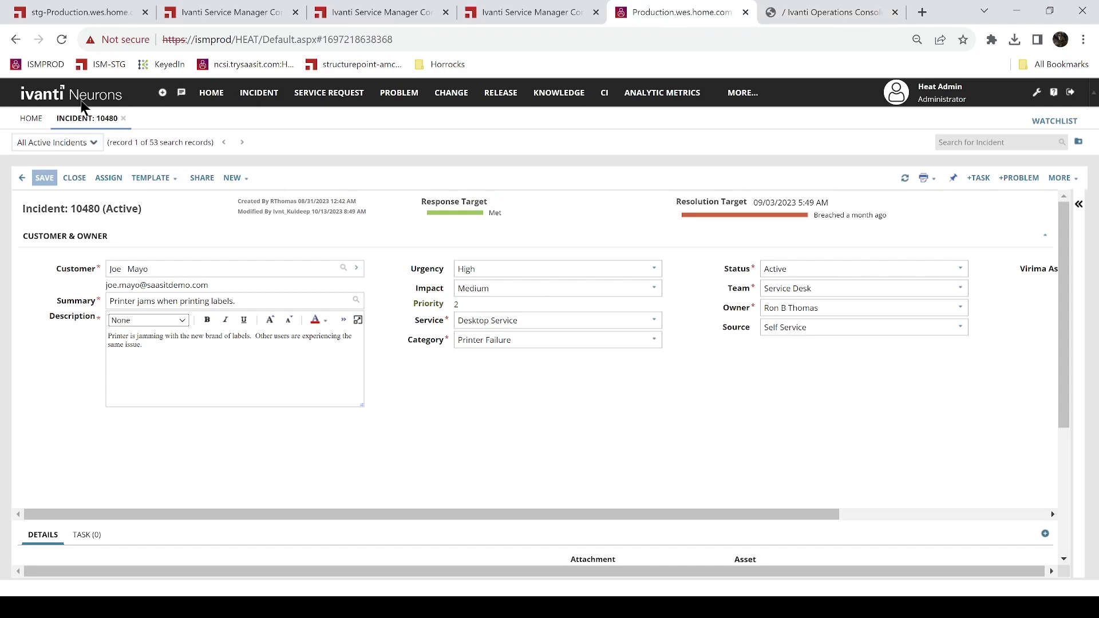
pyautogui.click(61, 39)
# Check the UAT and production Apply Package forms, cancelling each back to the SAAM Migration Dashboard
pyautogui.click(819, 15)
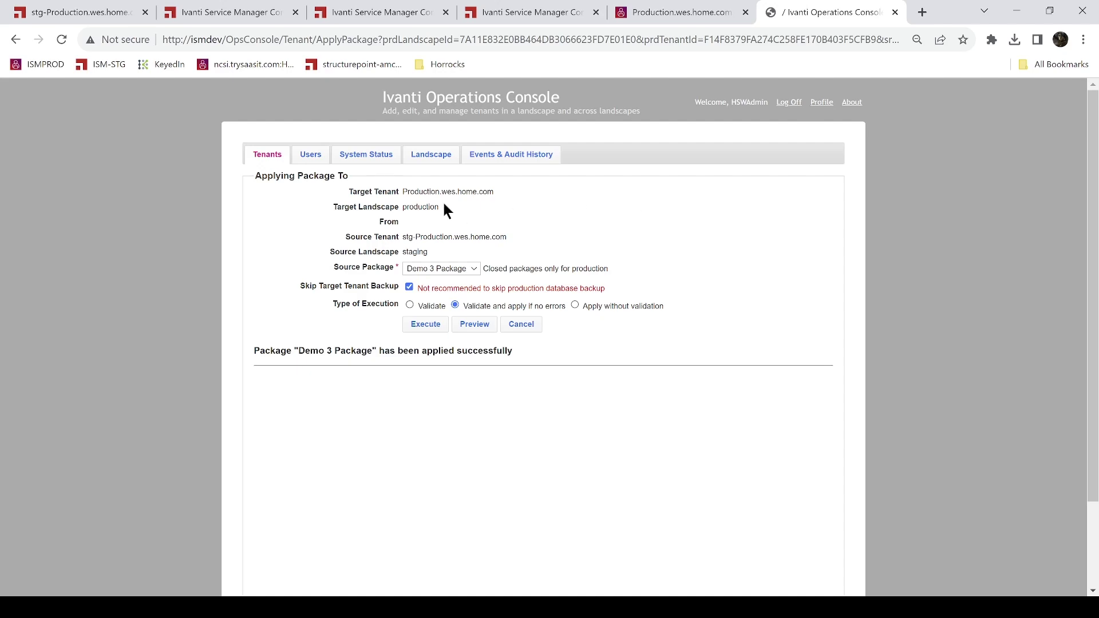
pyautogui.click(273, 160)
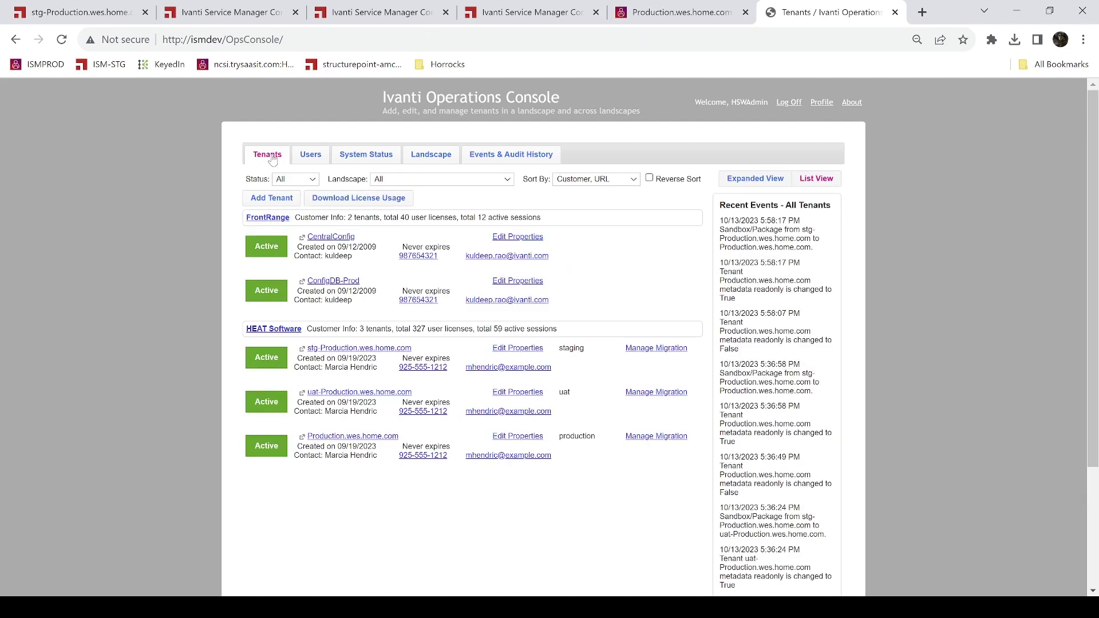
pyautogui.click(667, 354)
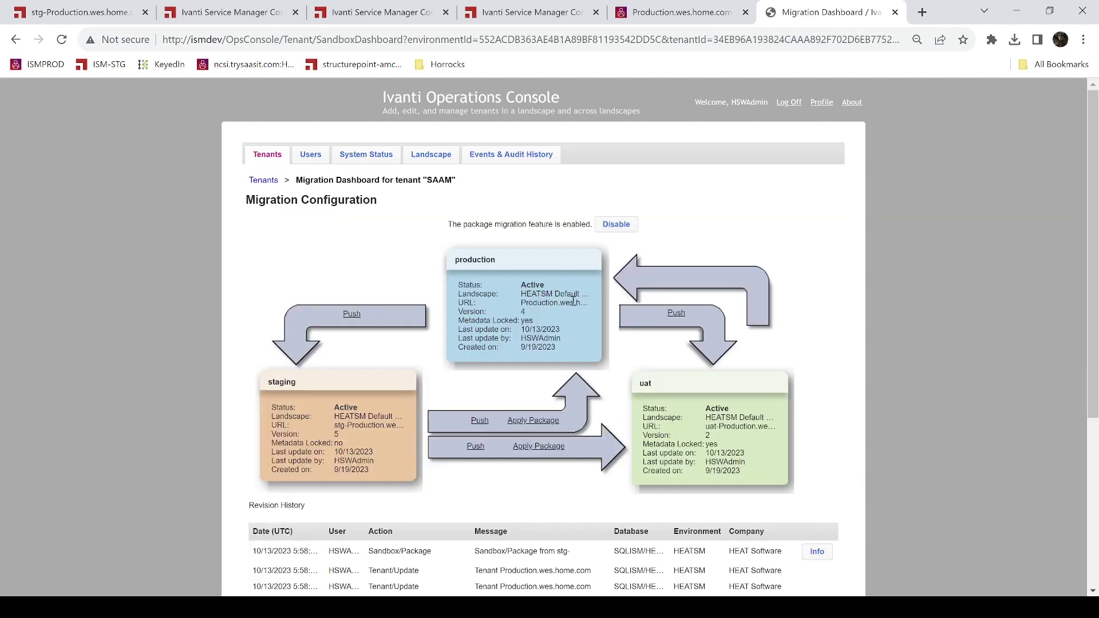
pyautogui.click(543, 455)
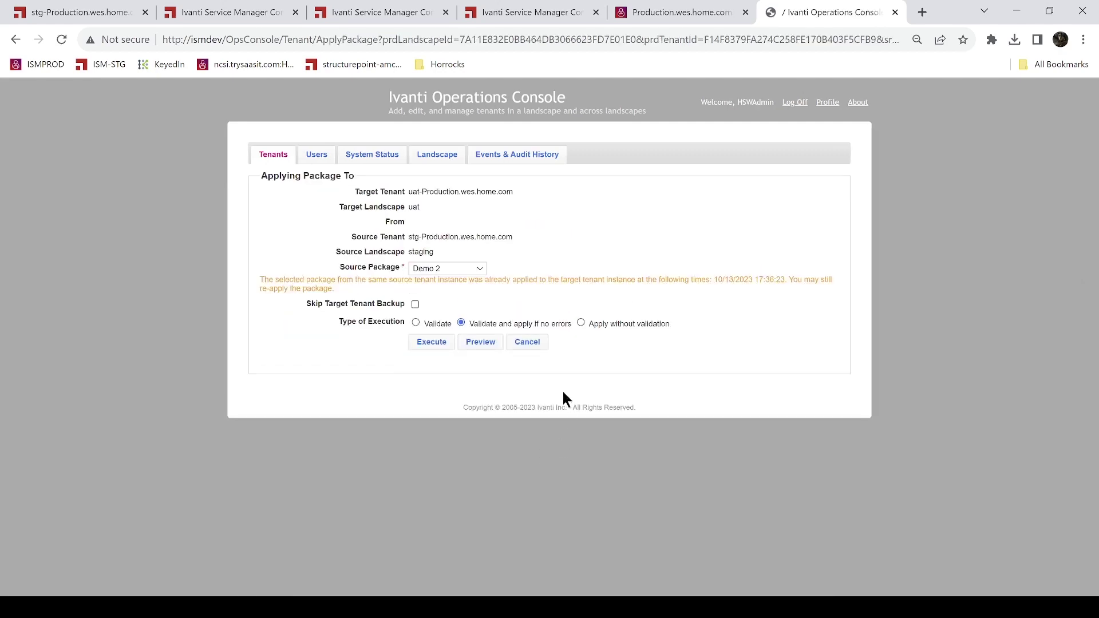
pyautogui.click(540, 346)
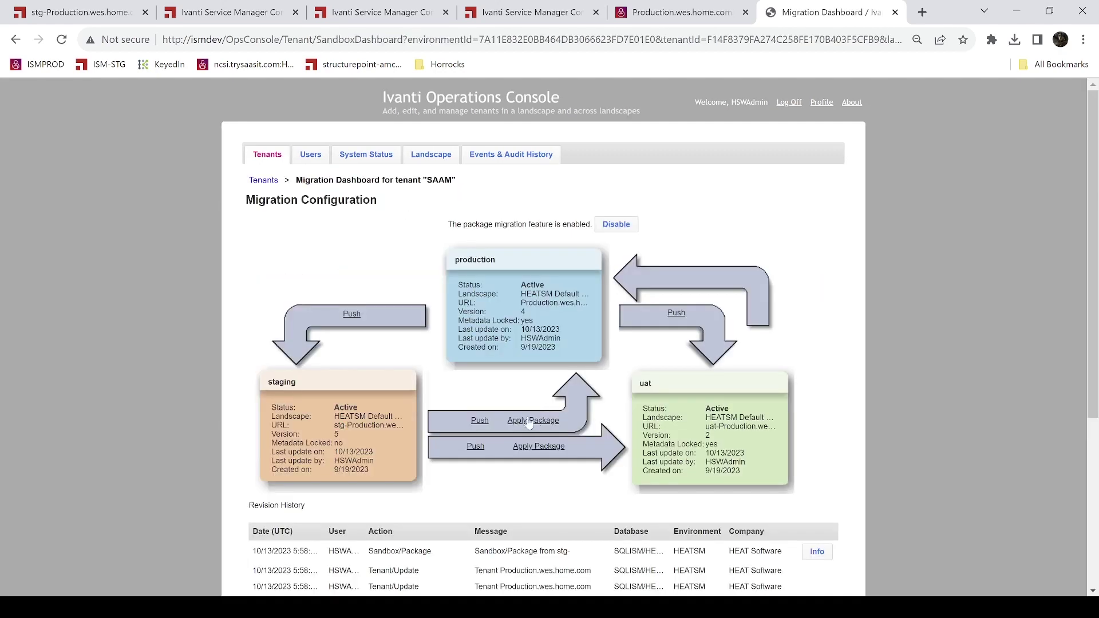
pyautogui.click(528, 422)
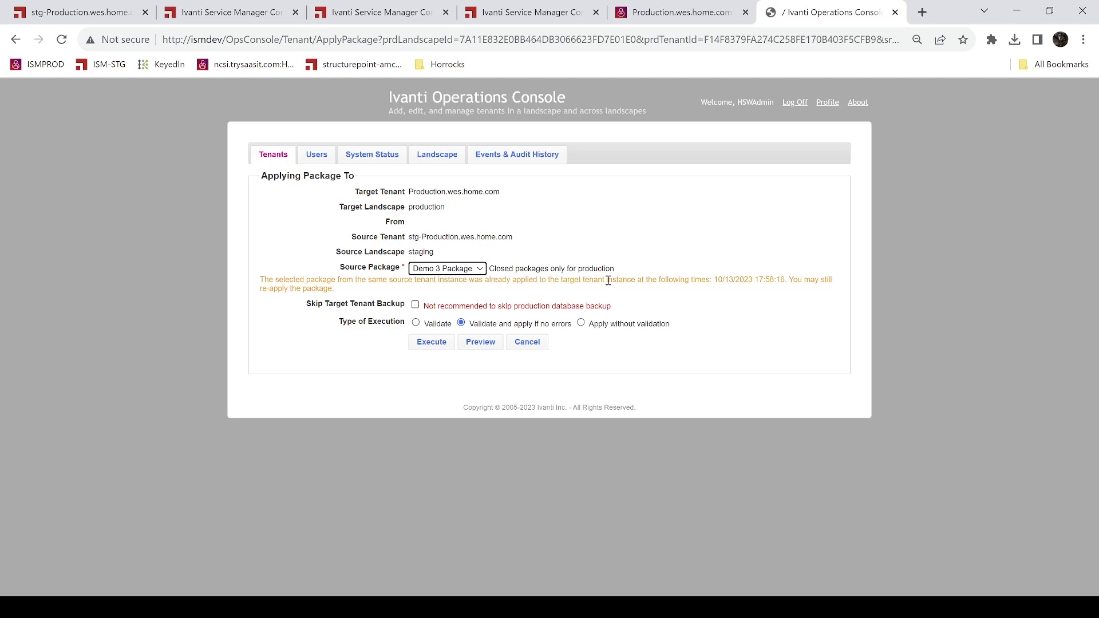
pyautogui.click(527, 343)
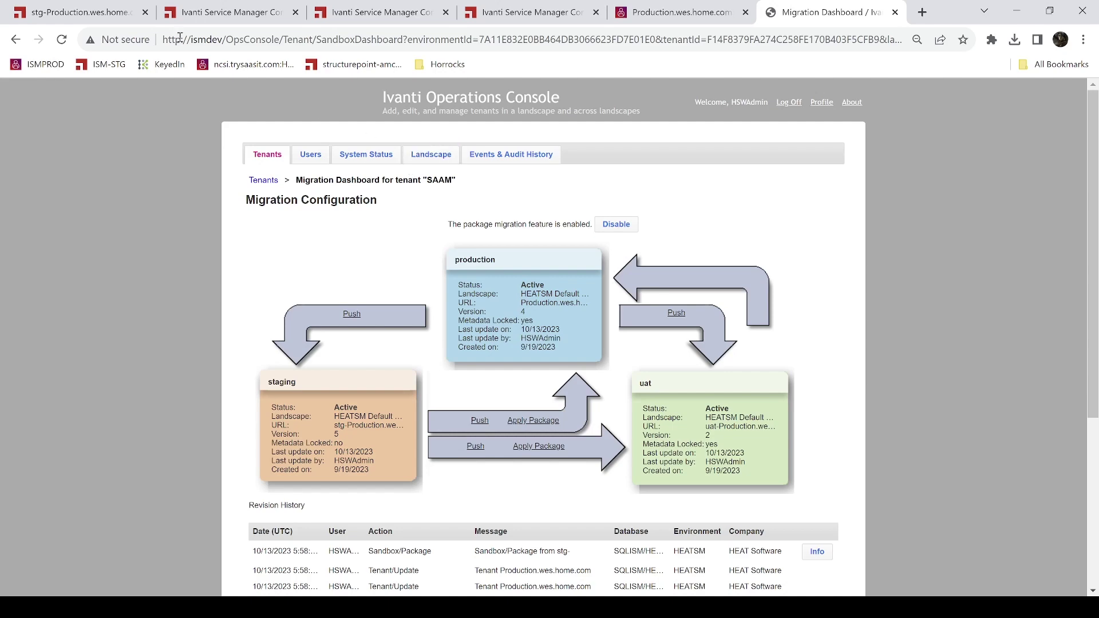
pyautogui.click(101, 16)
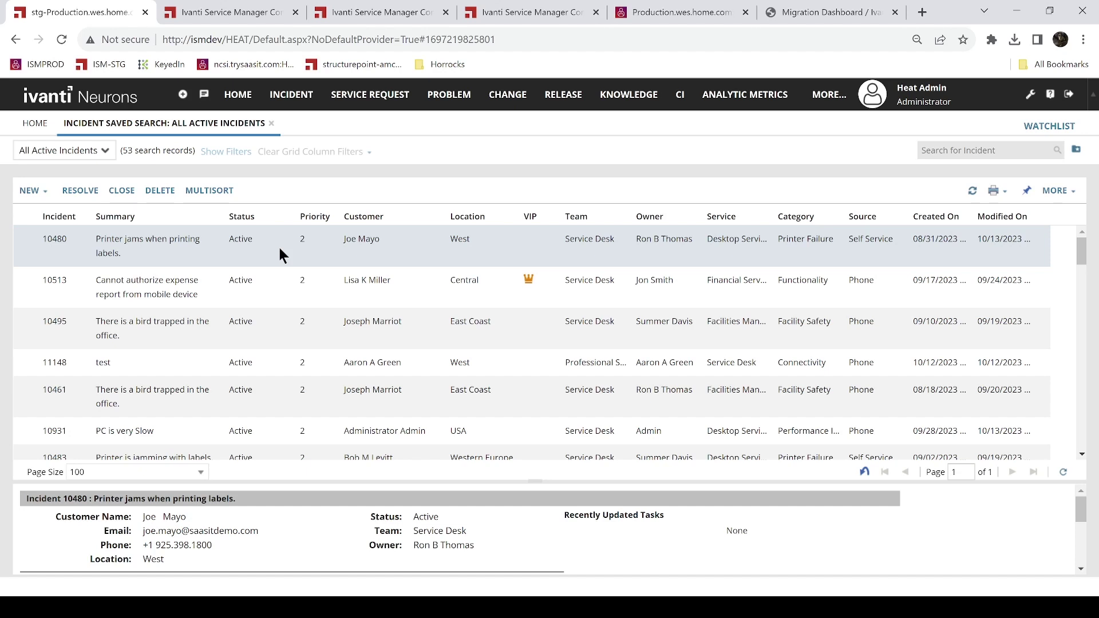
pyautogui.click(822, 14)
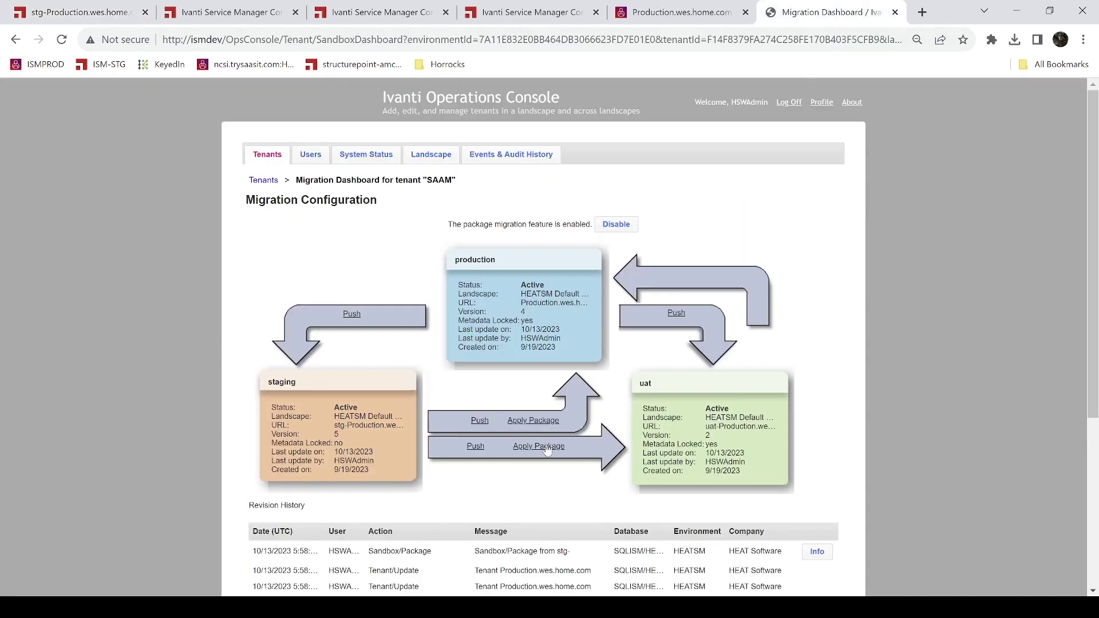